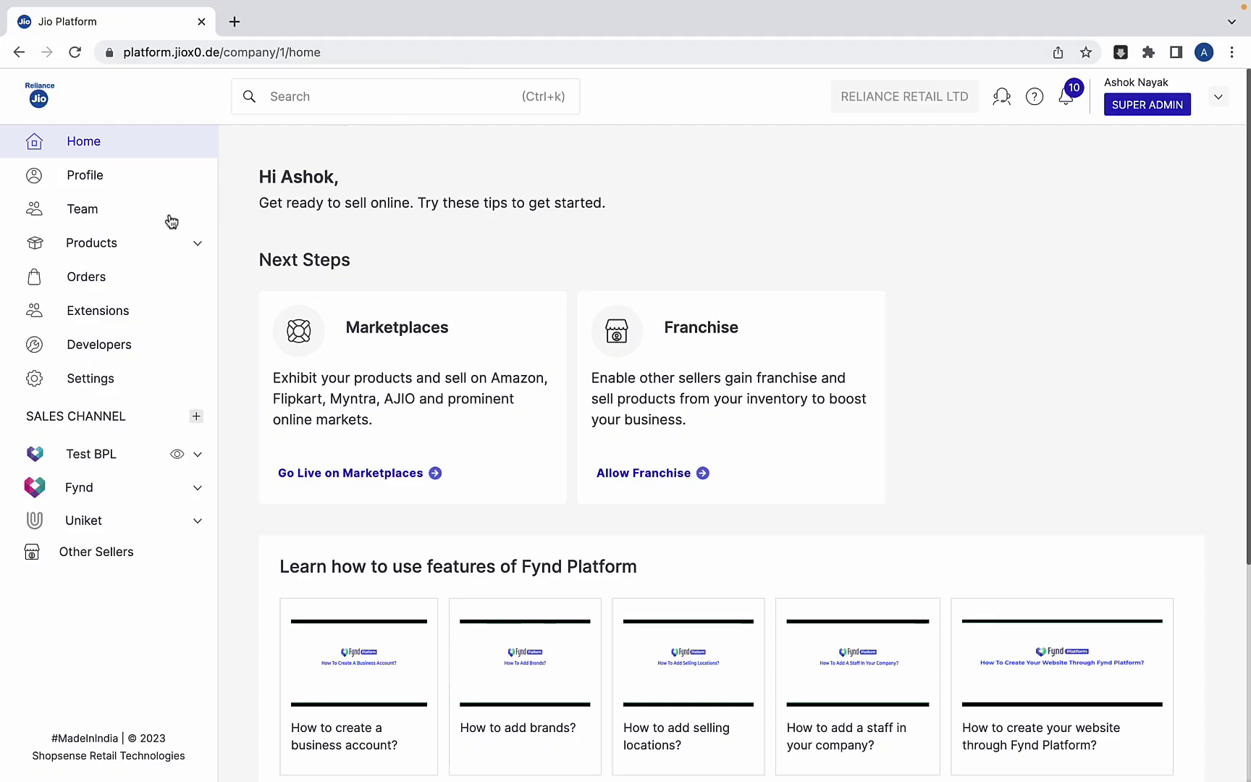
- Start a new Standard product in the Home & Living department, category Sofas
click(123, 245)
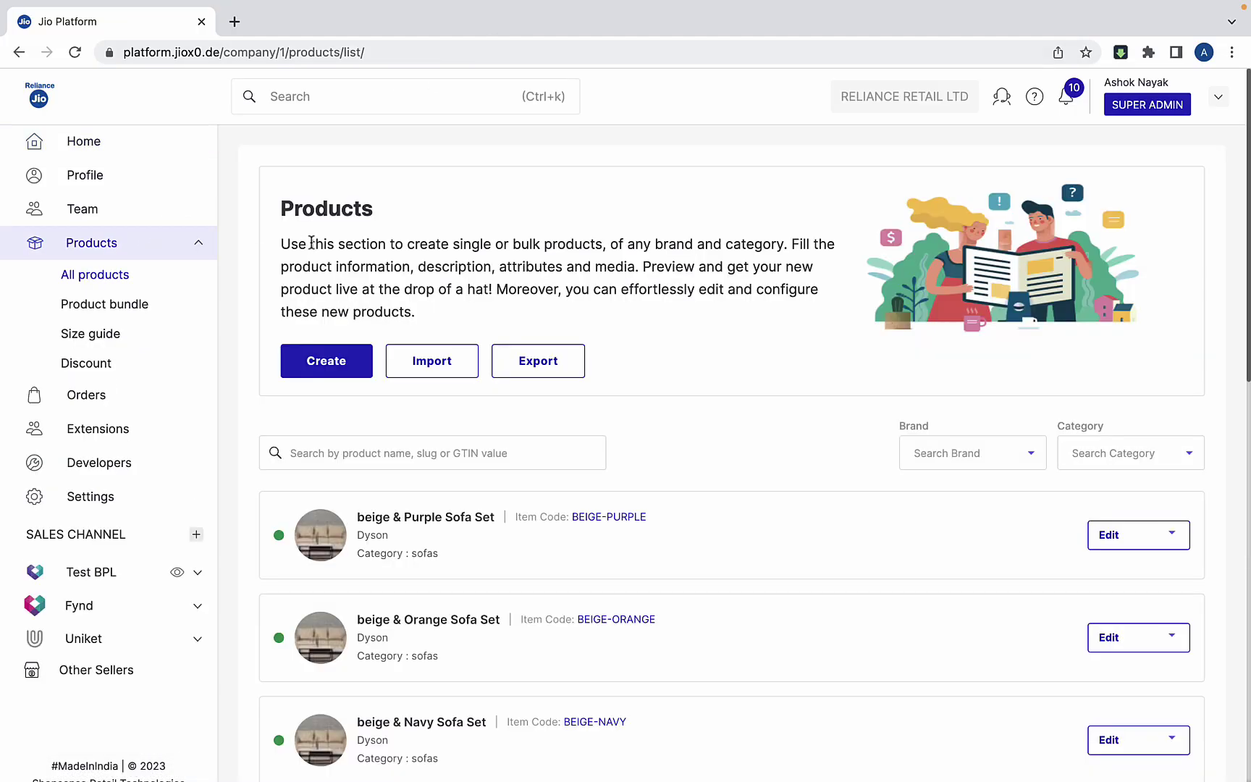
click(315, 362)
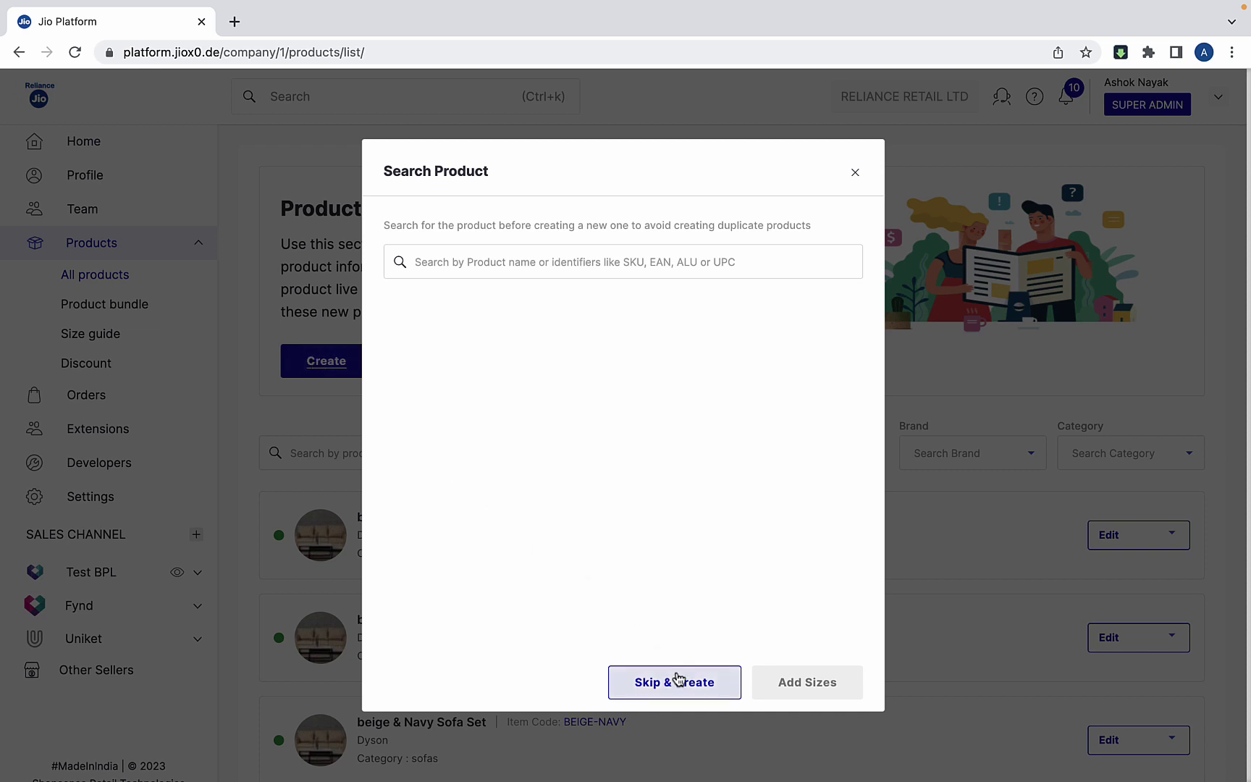
click(678, 683)
click(472, 335)
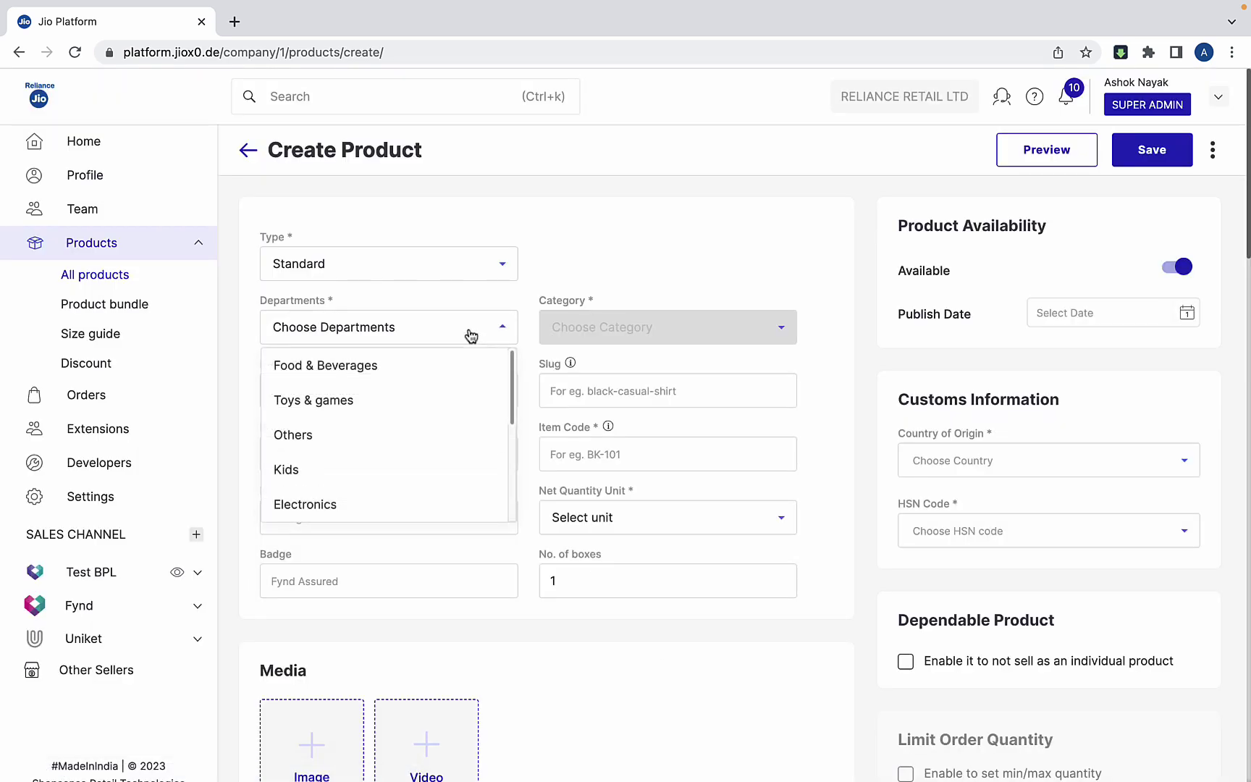
scroll(436, 420, down, 2)
click(435, 420)
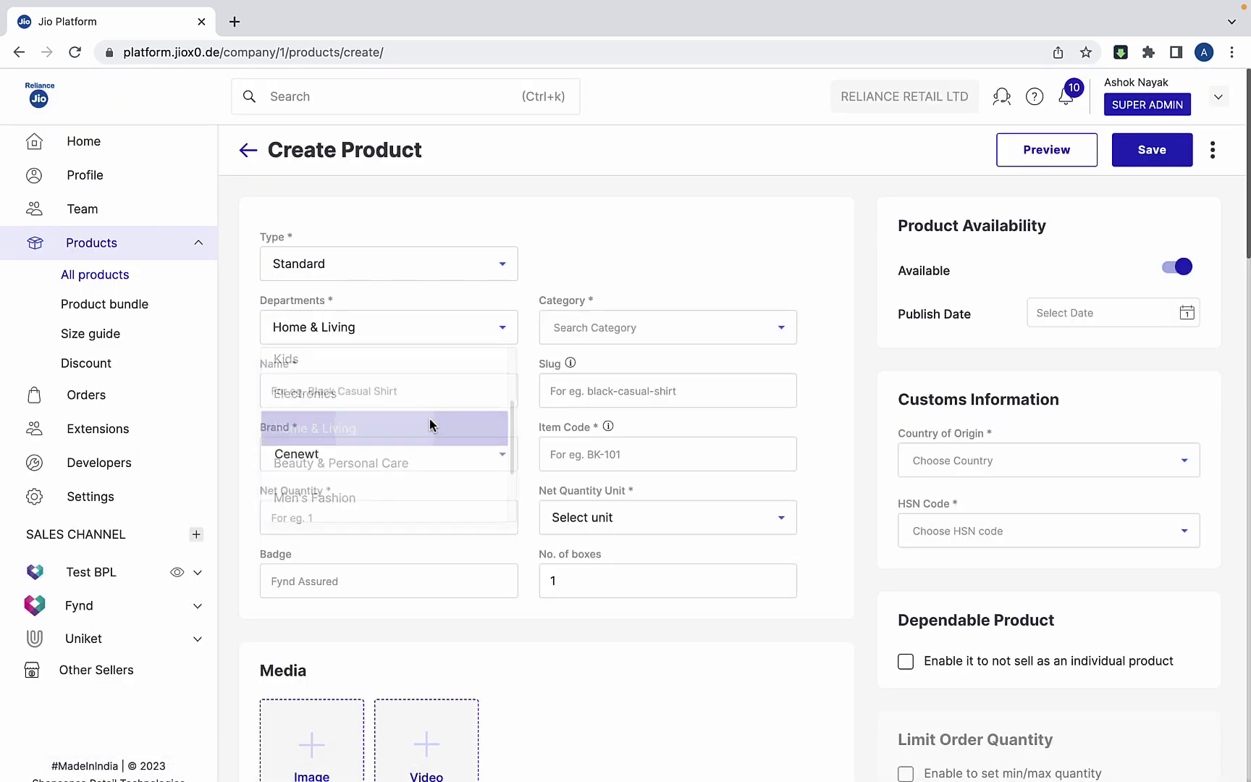
click(642, 327)
text(sofa)
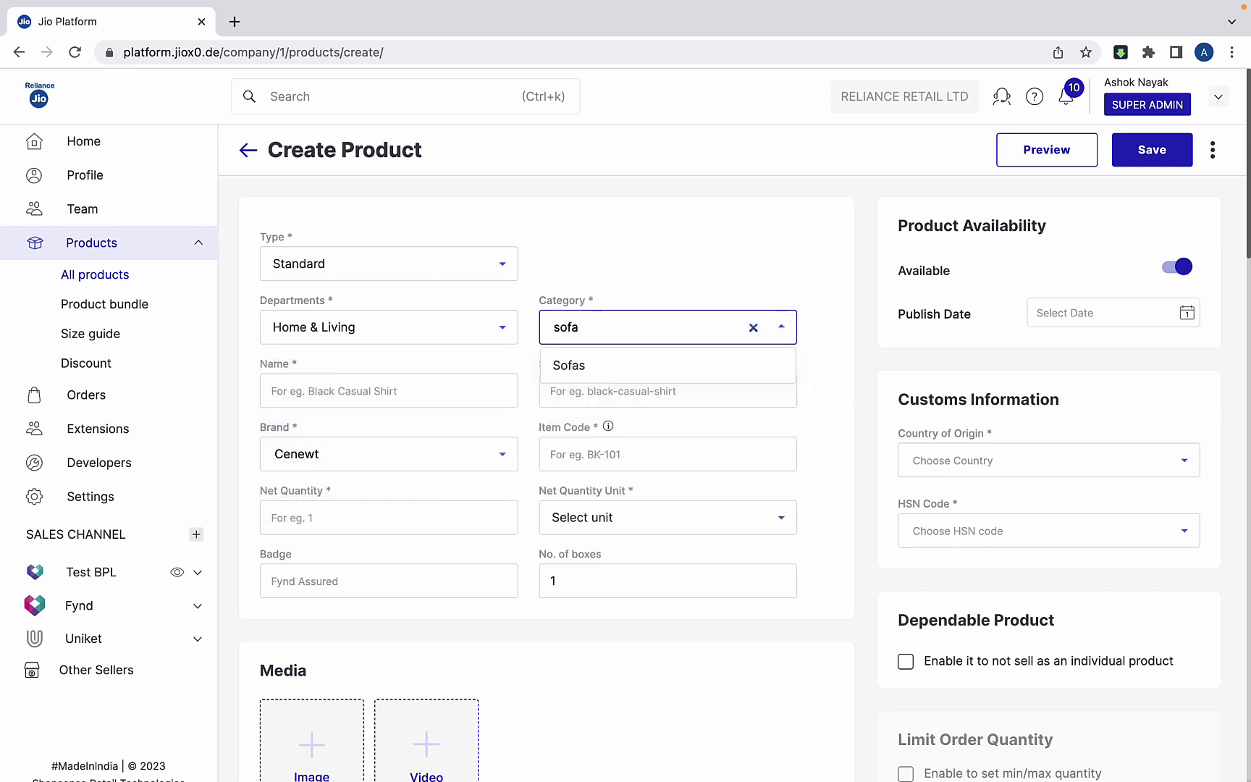
click(636, 363)
- Name it Extra Comfort Orange Sofa, keep brand Cenewt, item code EC-OS, net quantity 1 number
click(480, 395)
text(Extra Comfort Orange Sofa)
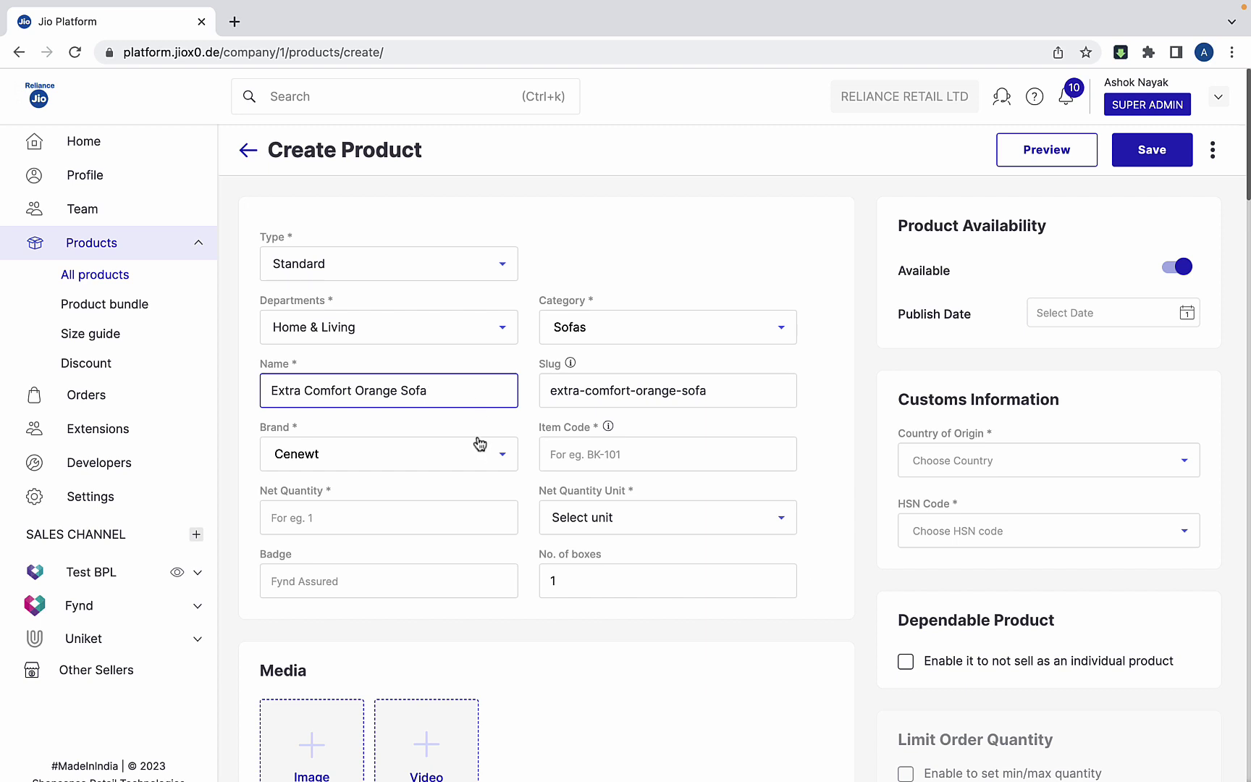
click(480, 446)
click(601, 454)
text(EC-OS)
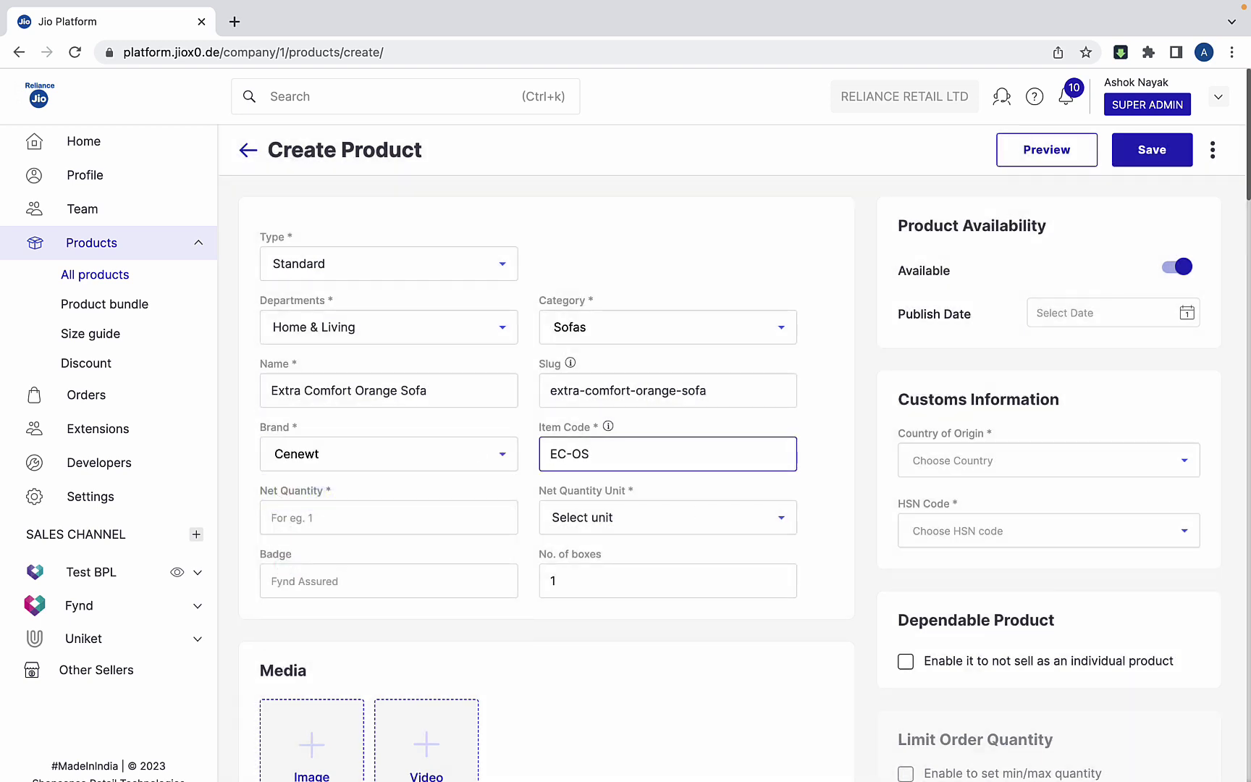
key(Tab)
text(1)
click(626, 517)
scroll(737, 638, down, 1)
click(737, 660)
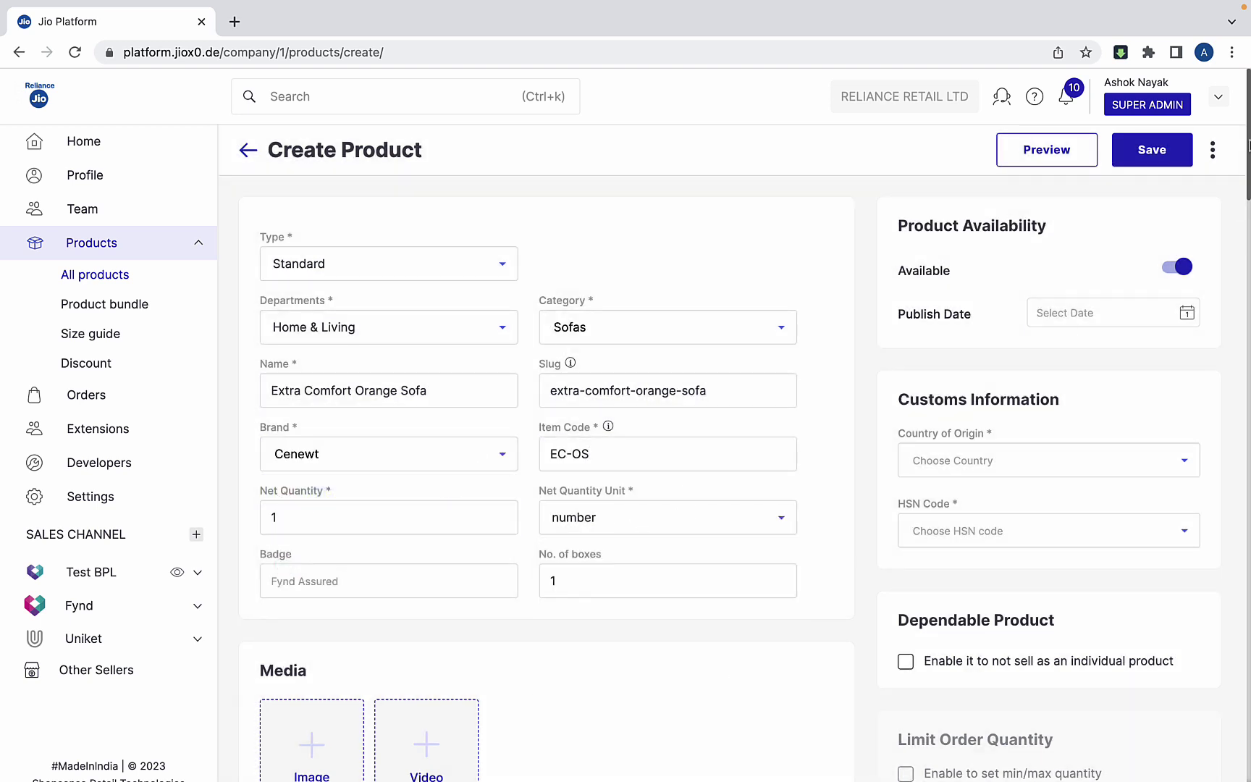
- Upload the orange-sofa image to the product's media
scroll(1248, 141, down, 6)
click(315, 299)
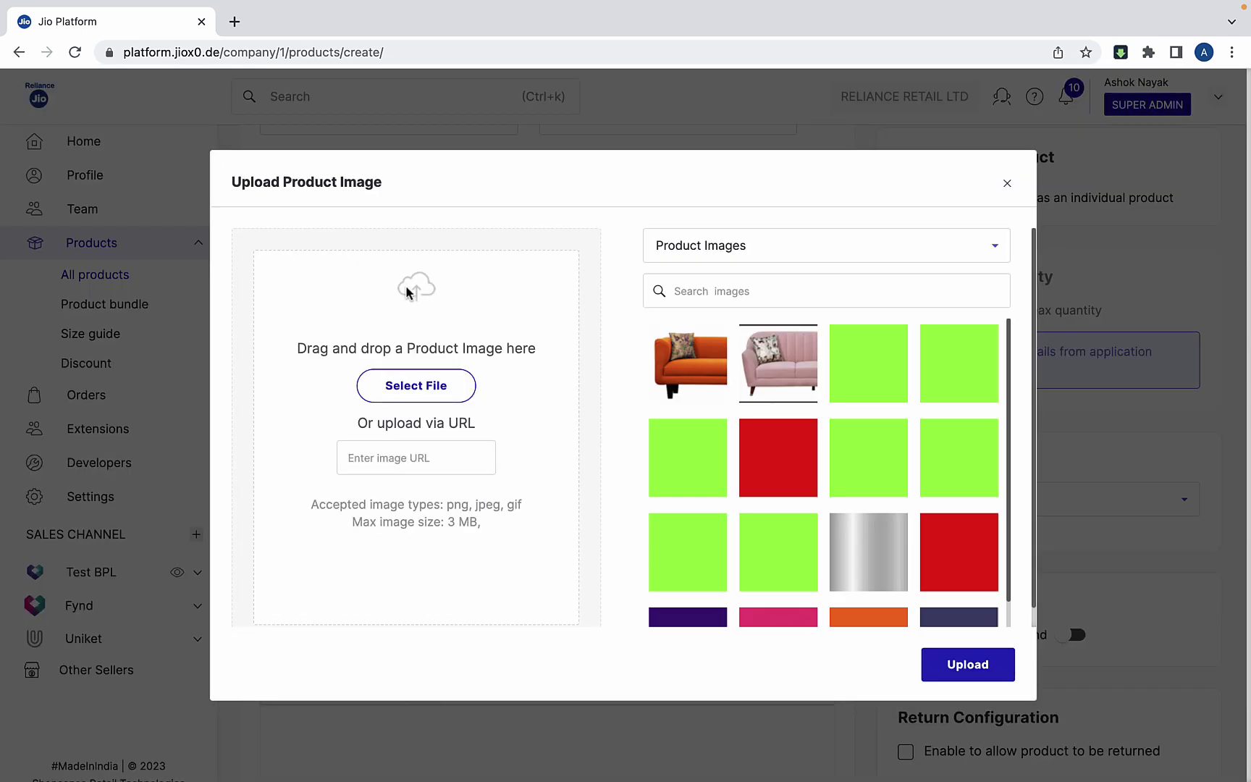
click(414, 386)
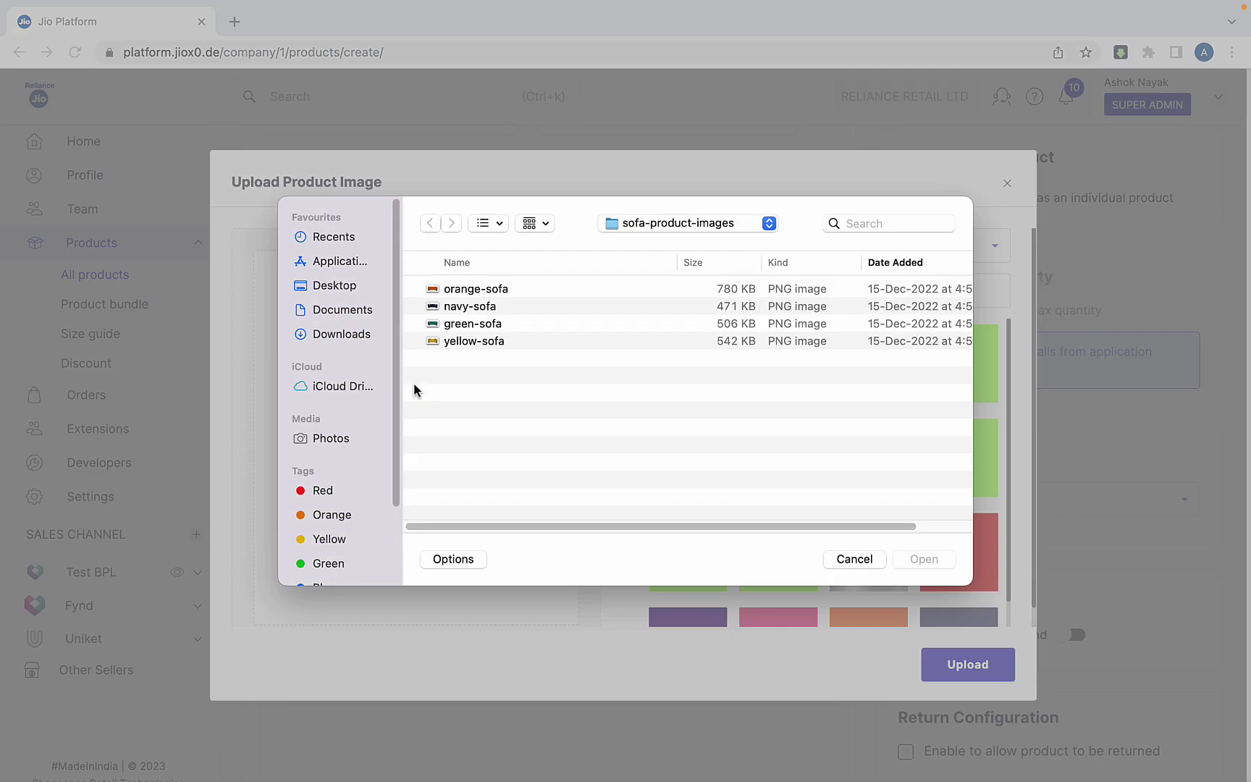
click(483, 289)
click(921, 562)
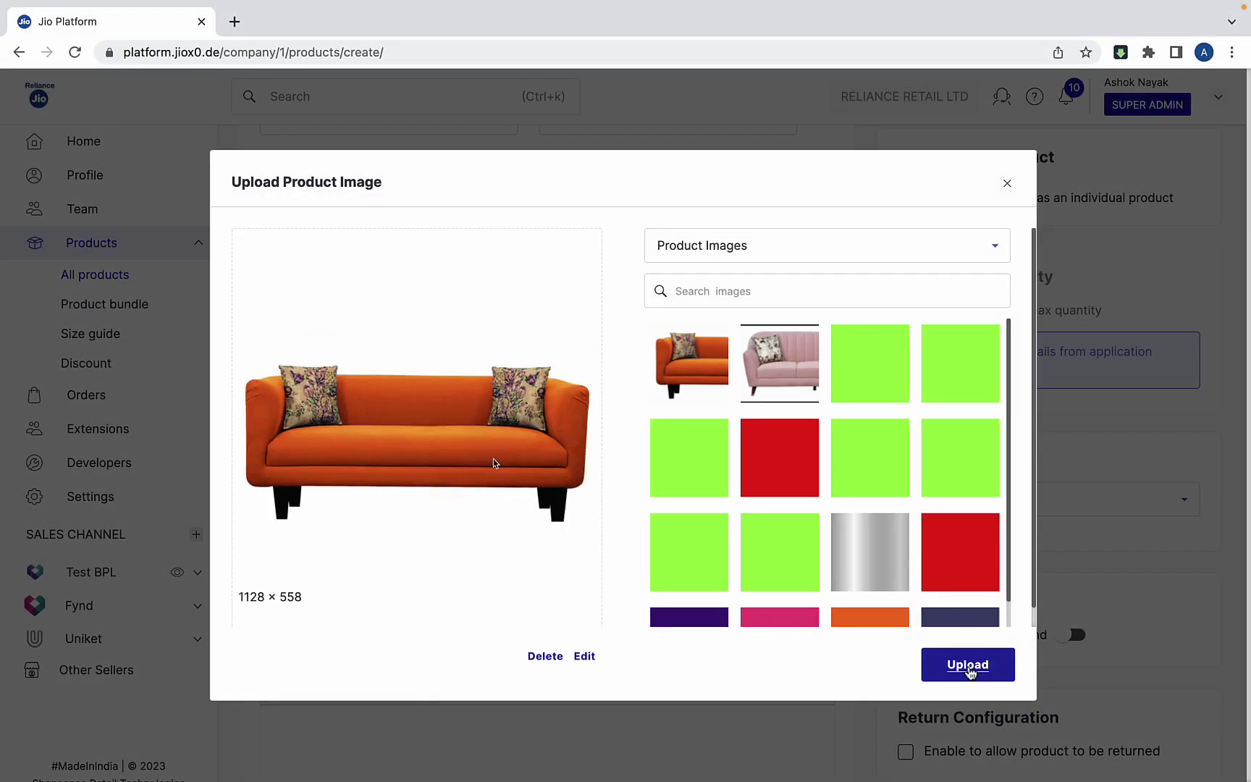
click(968, 664)
click(969, 667)
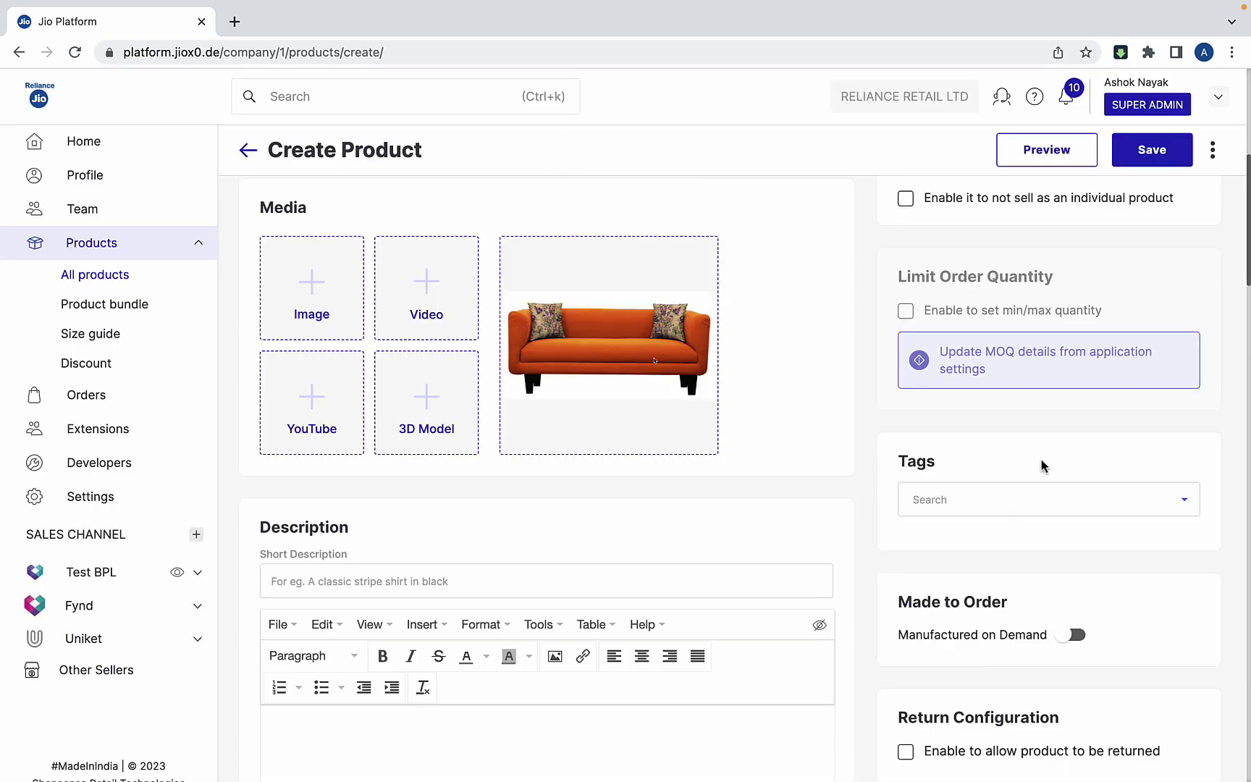
- Enter short description 'Extra Comfort Orange Sofa' and the full Febonic sofa description text
drag(1247, 260, 1249, 320)
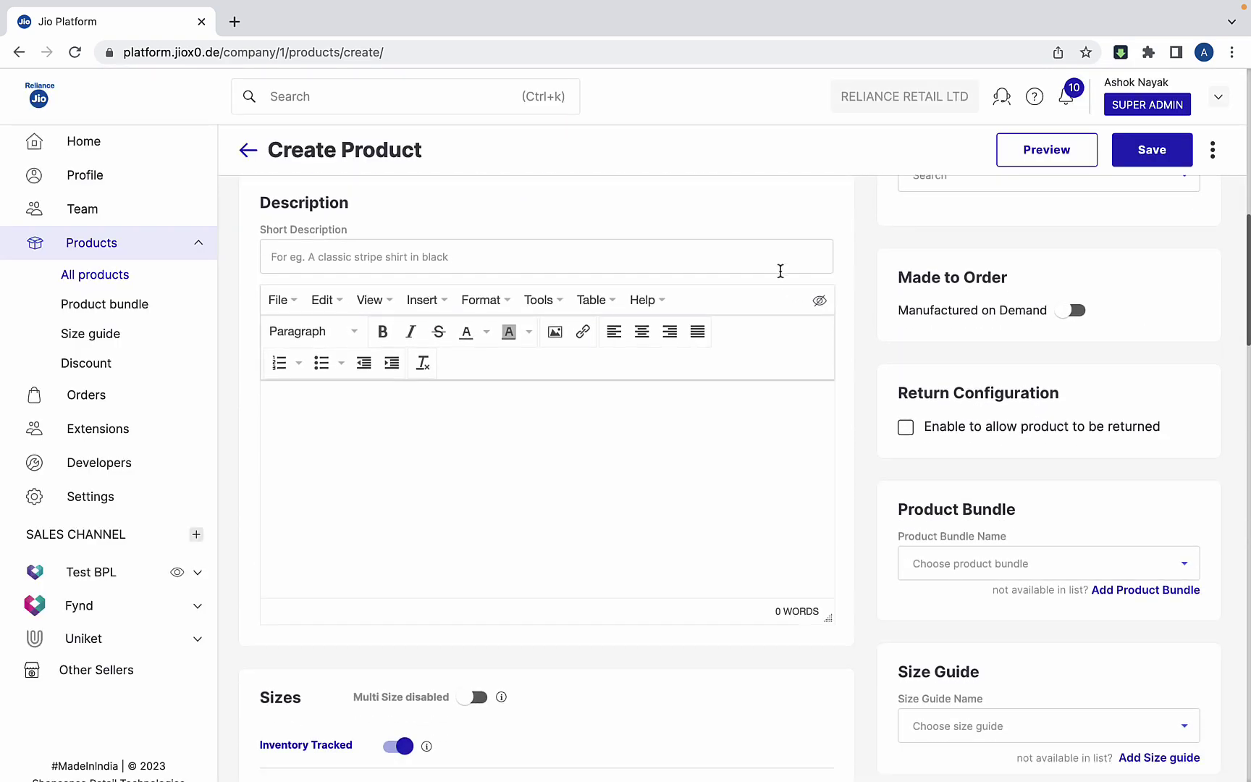
click(777, 264)
text(Extra Comfort Orange Sofa)
click(268, 402)
text(Febonic range of sofa set brings impeccable aesthetics and design value to your interiors. It is made with finest fabric and takes hours of craftsmanship before we ship it to our beloved customers.Bucket Style Sofas have rounded or contoured back. The earliest bucket sofas had high sides and were named for their resemblance to buckets.)
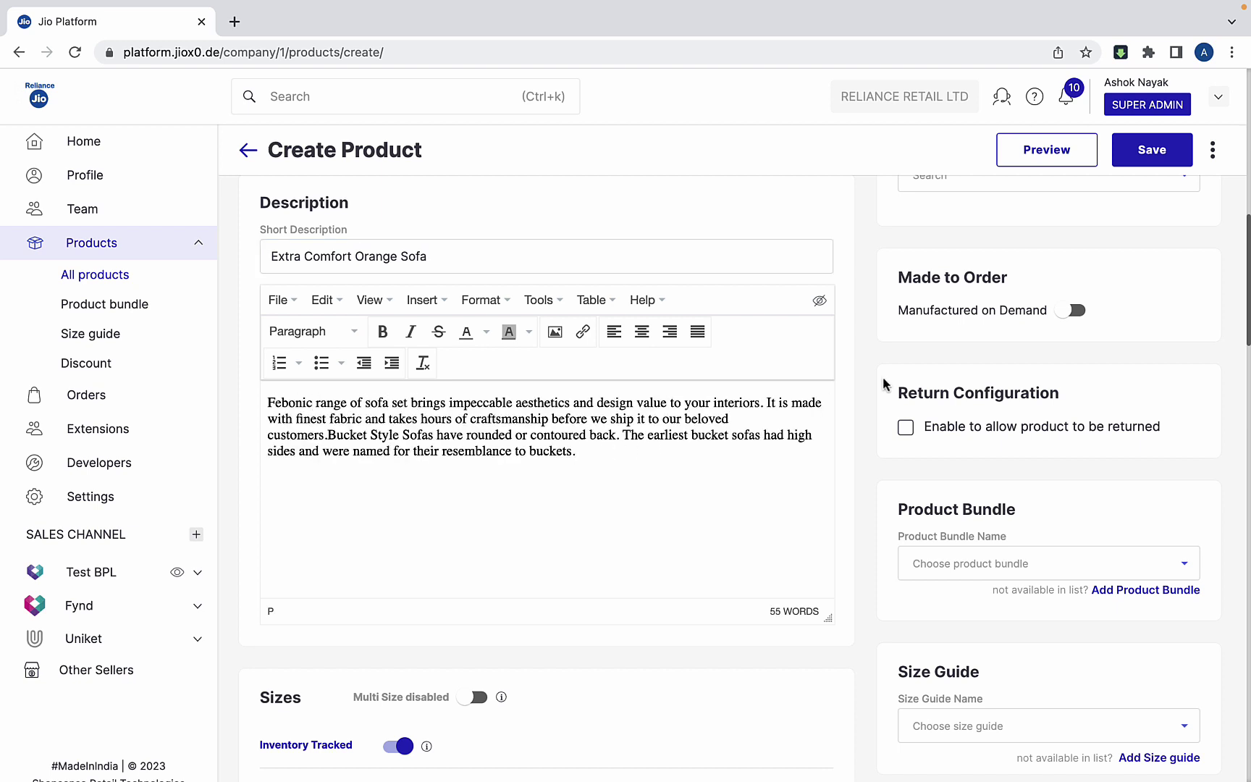
drag(1247, 289, 1249, 376)
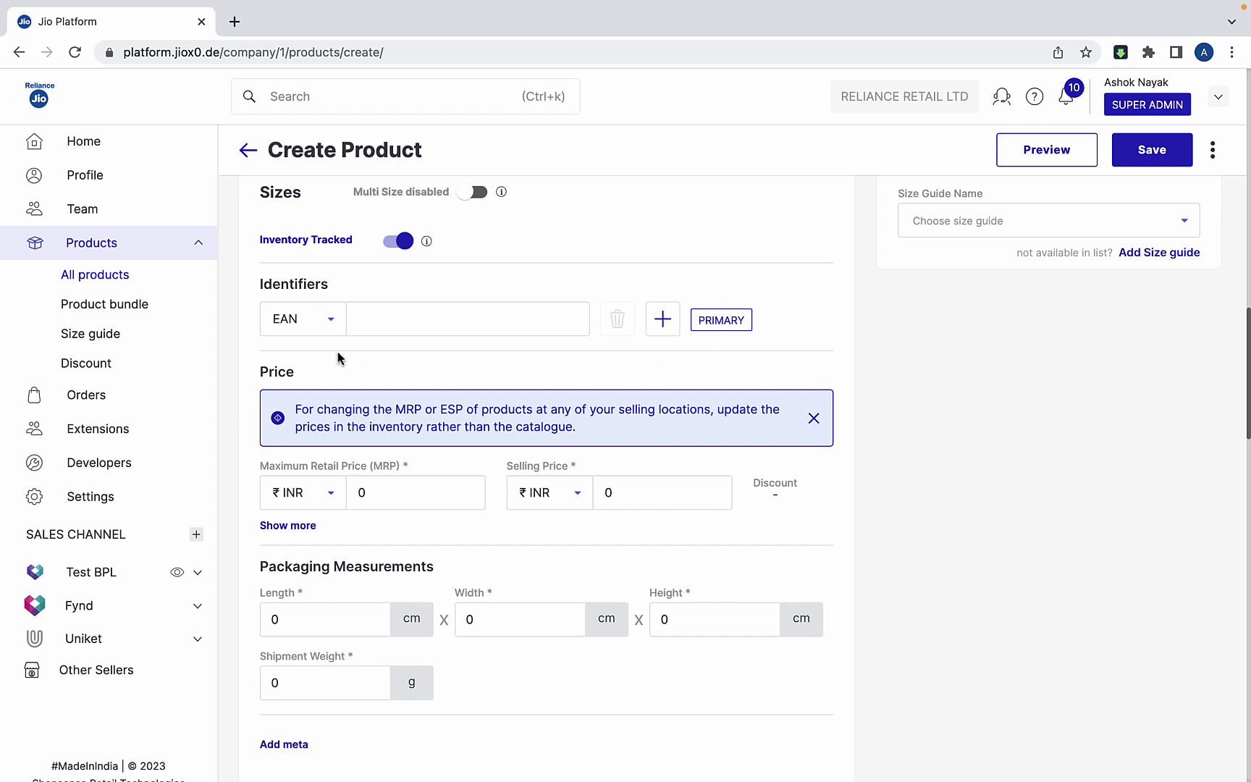
- Set EAN 123456789ECOS, MRP ₹10000 and selling price ₹8000
click(330, 323)
click(486, 320)
text(123456789ECOS)
click(484, 364)
click(459, 490)
text(10000)
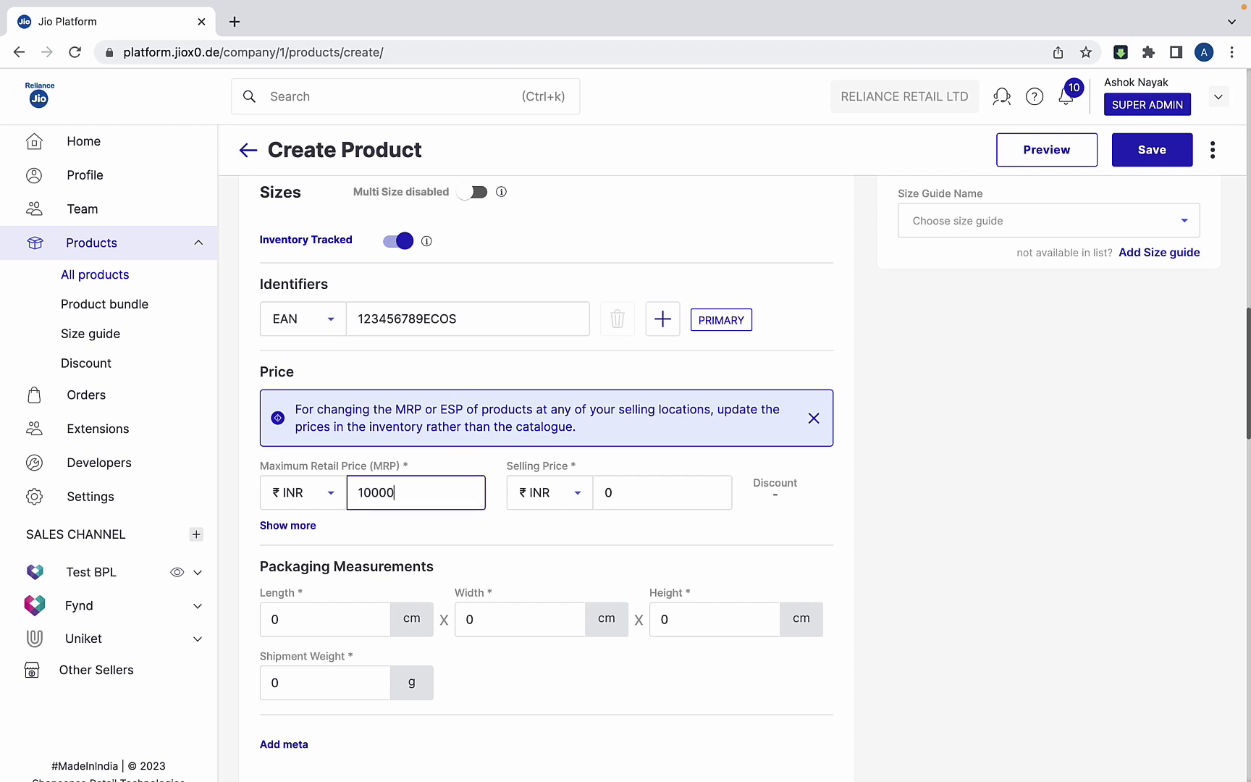
click(662, 493)
text(8000)
click(884, 502)
- Enter package size 500×100×50 cm and shipment weight 50000 g
click(341, 616)
text(500)
key(Tab)
text(100)
key(Tab)
text(50)
key(Tab)
text(500)
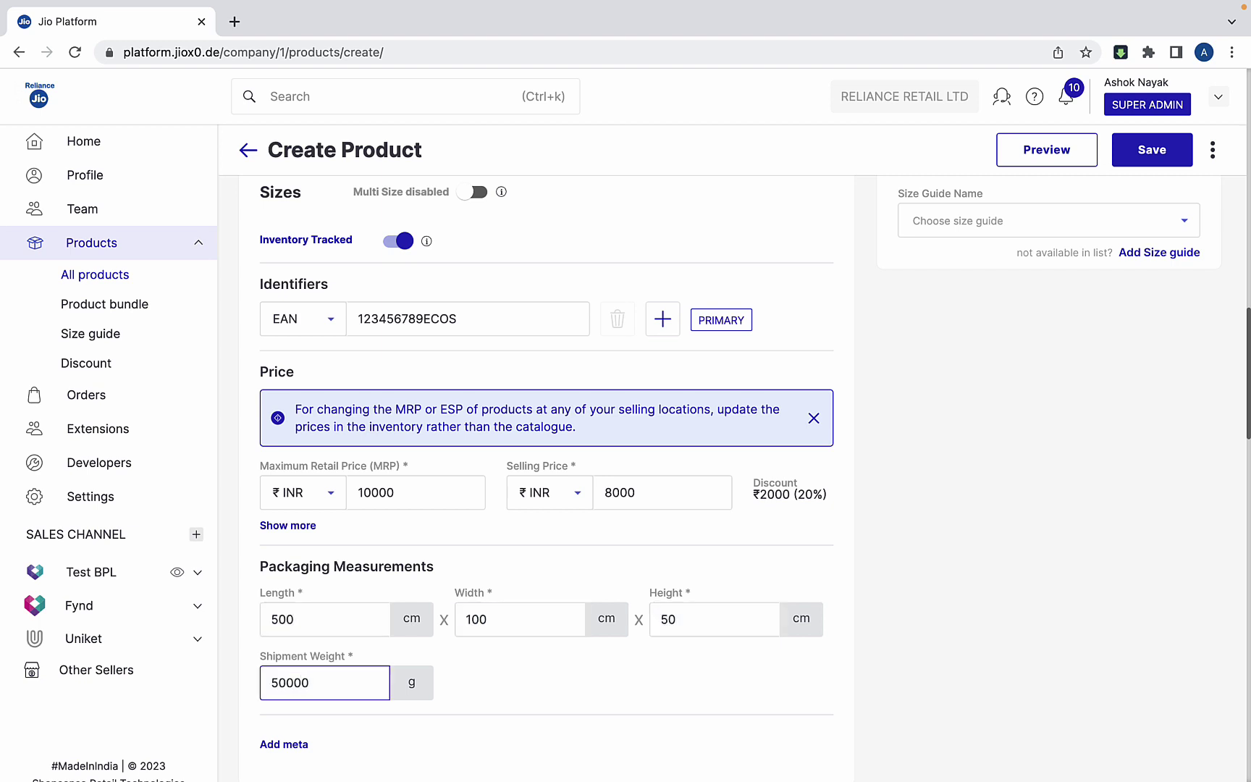
drag(1247, 351, 1249, 472)
- Save a Manufacturer trader named Cenewt Corp with address 'Andheri West, MIDC Area'
click(319, 268)
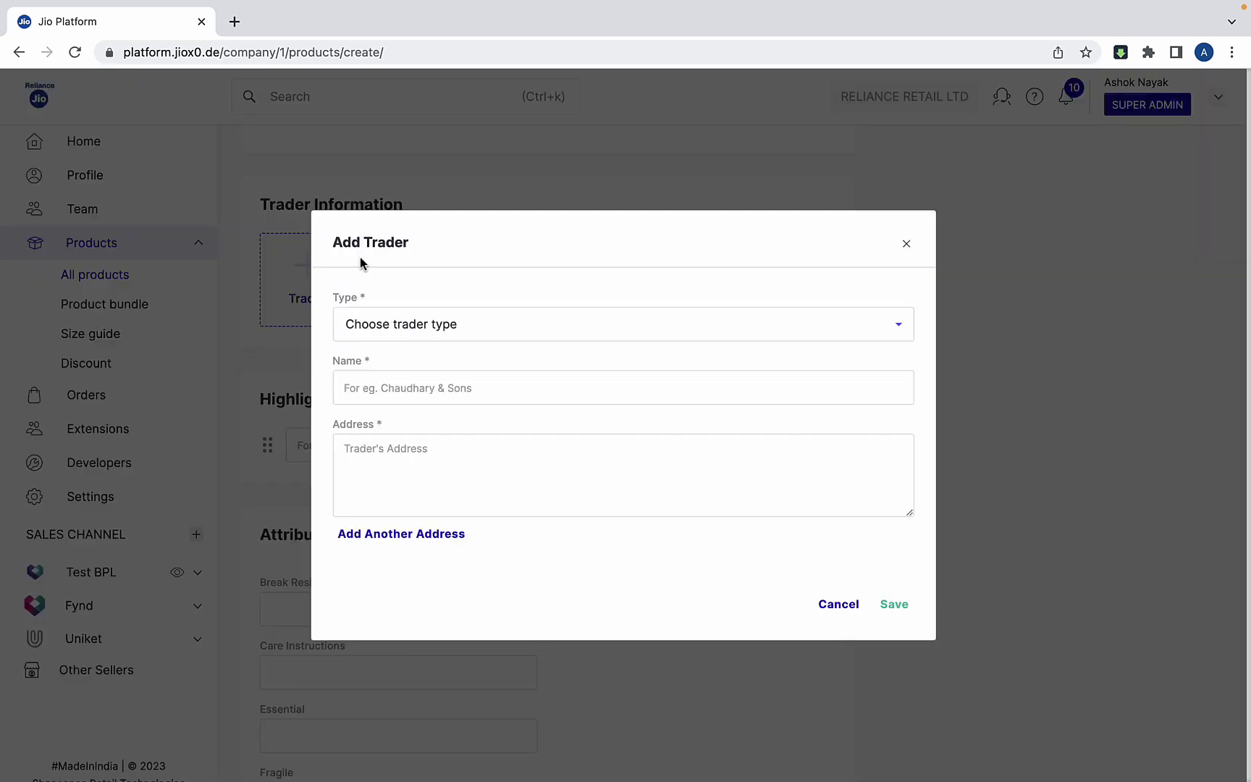
click(553, 334)
click(544, 432)
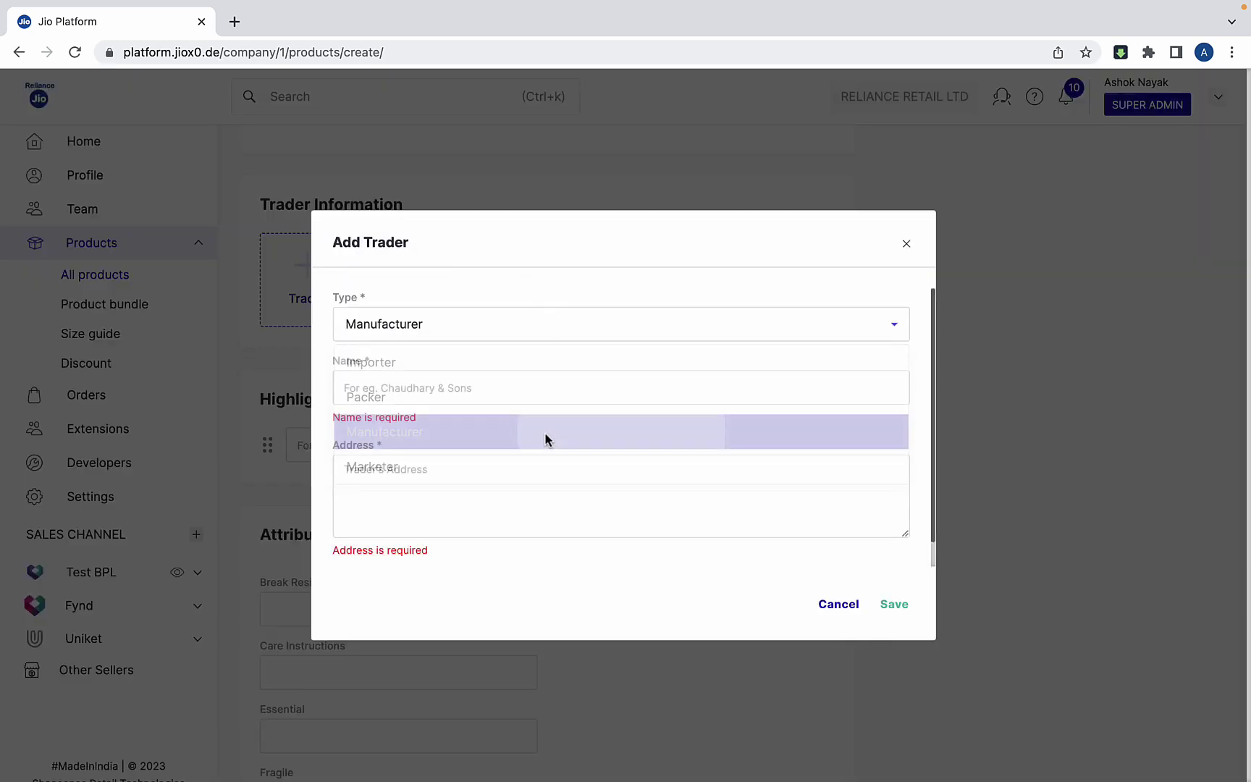
click(537, 391)
text(Cenewt Corp)
click(345, 449)
text(Andheri West, MIDC Area)
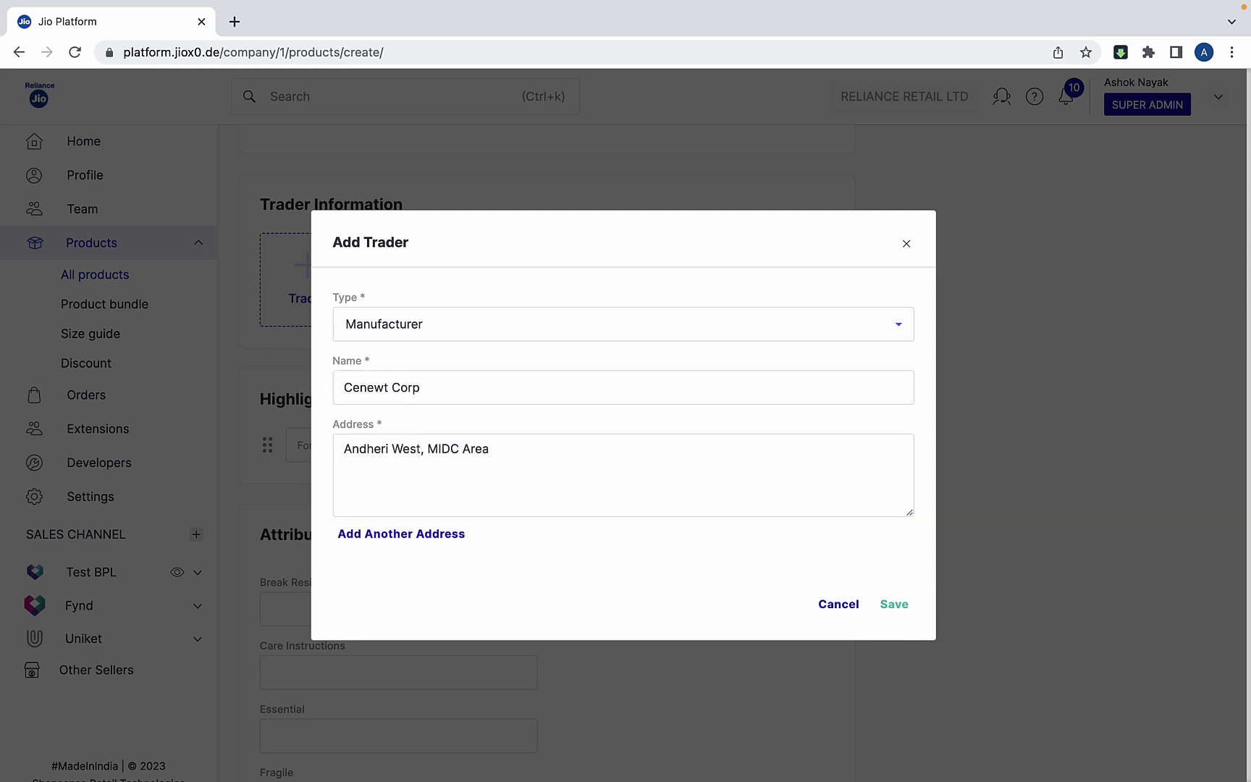
click(896, 606)
drag(1249, 491, 1249, 674)
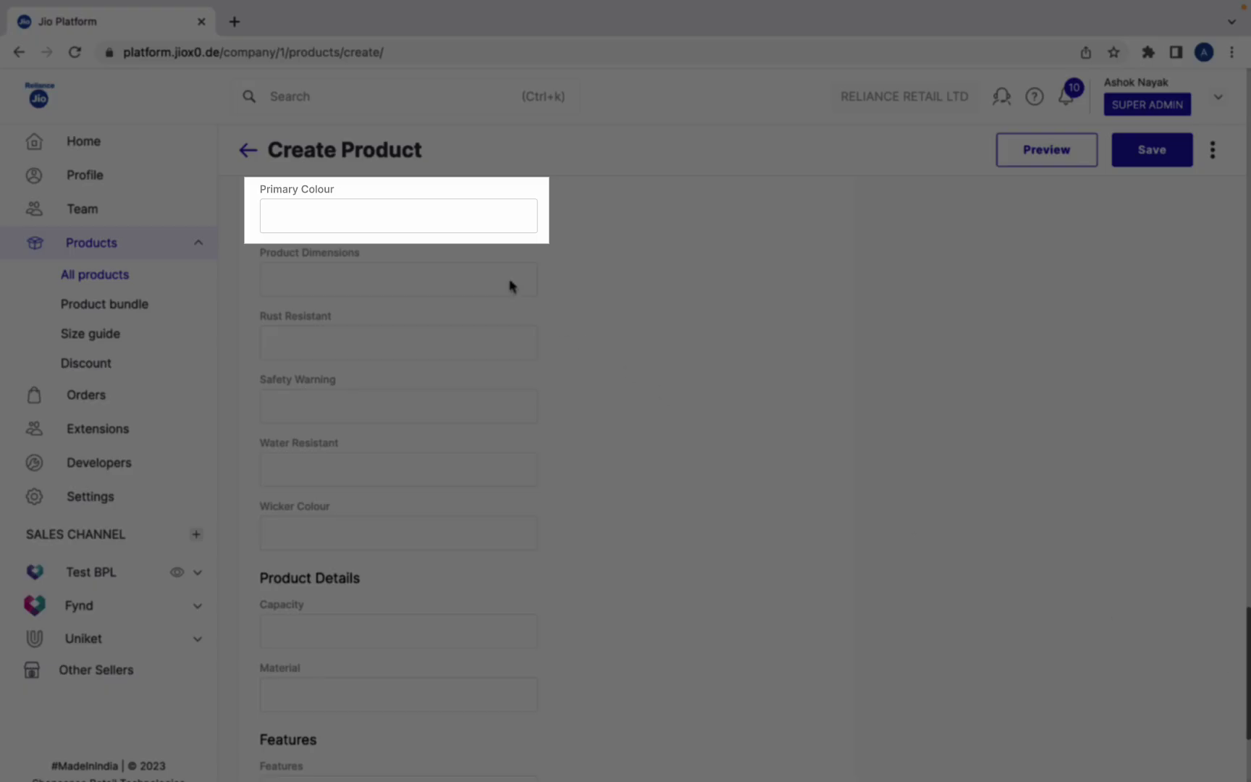
- Enter Orange as the sofa's primary colour
click(432, 220)
text(Orange)
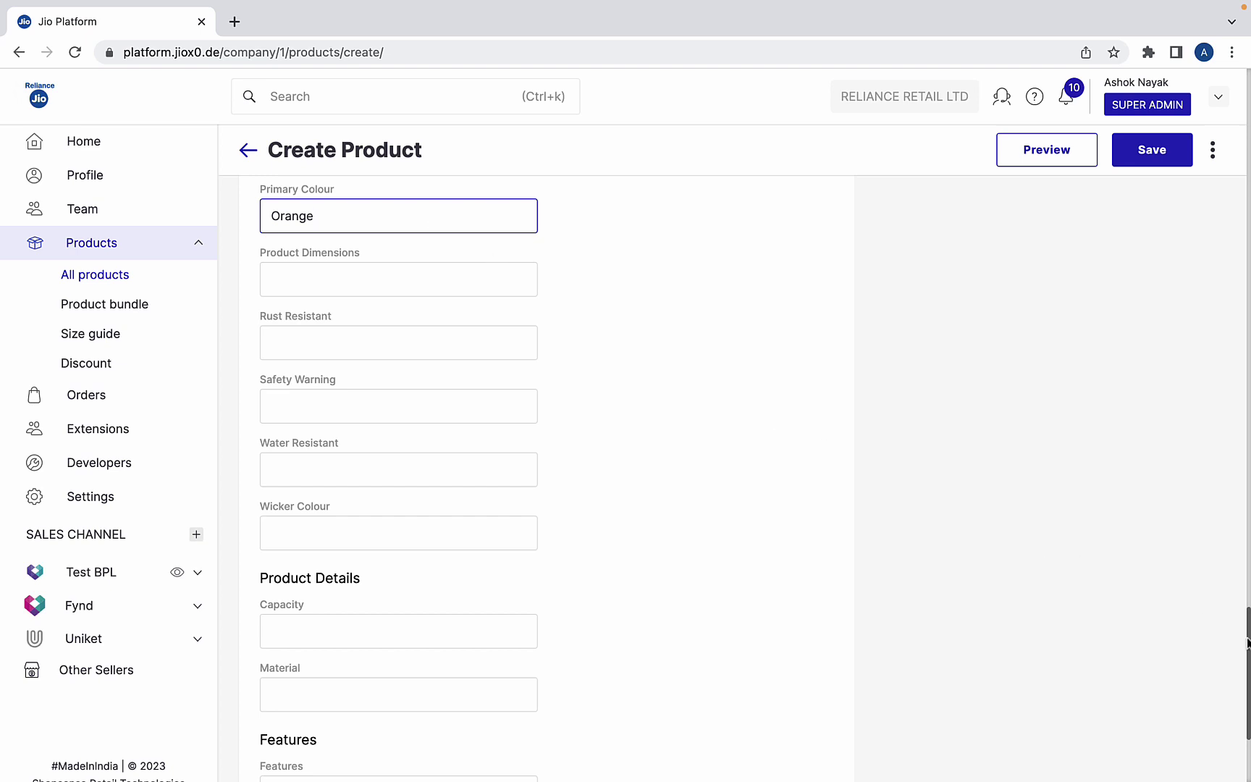
drag(1249, 642, 1249, 690)
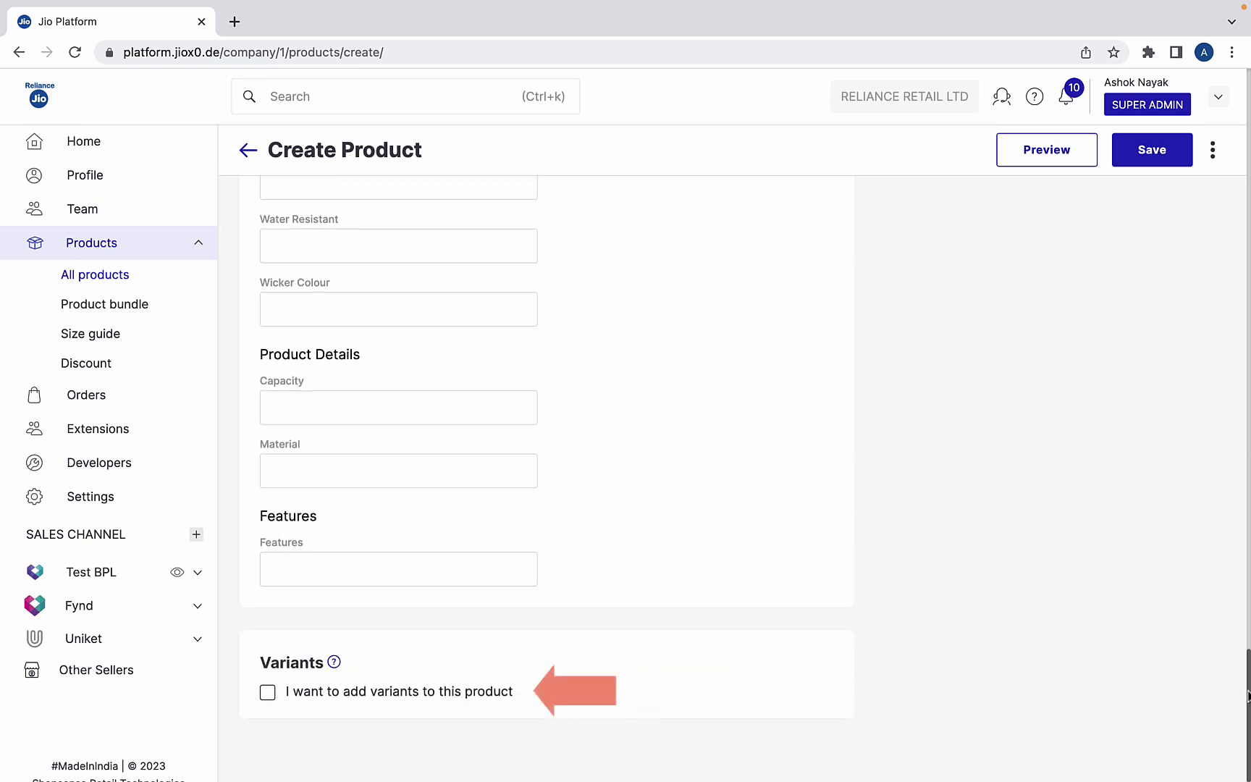
- Turn on variants and choose Additional Colors as the variant type
click(437, 693)
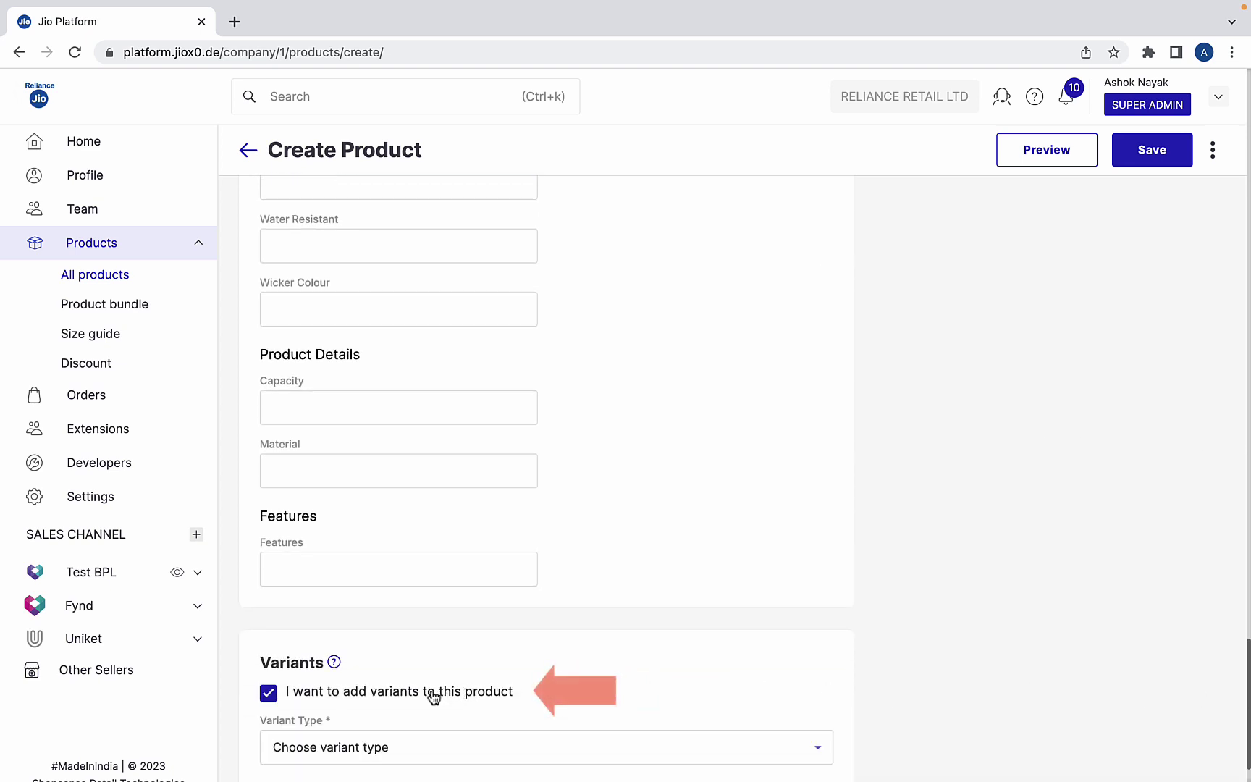
scroll(668, 709, down, 1)
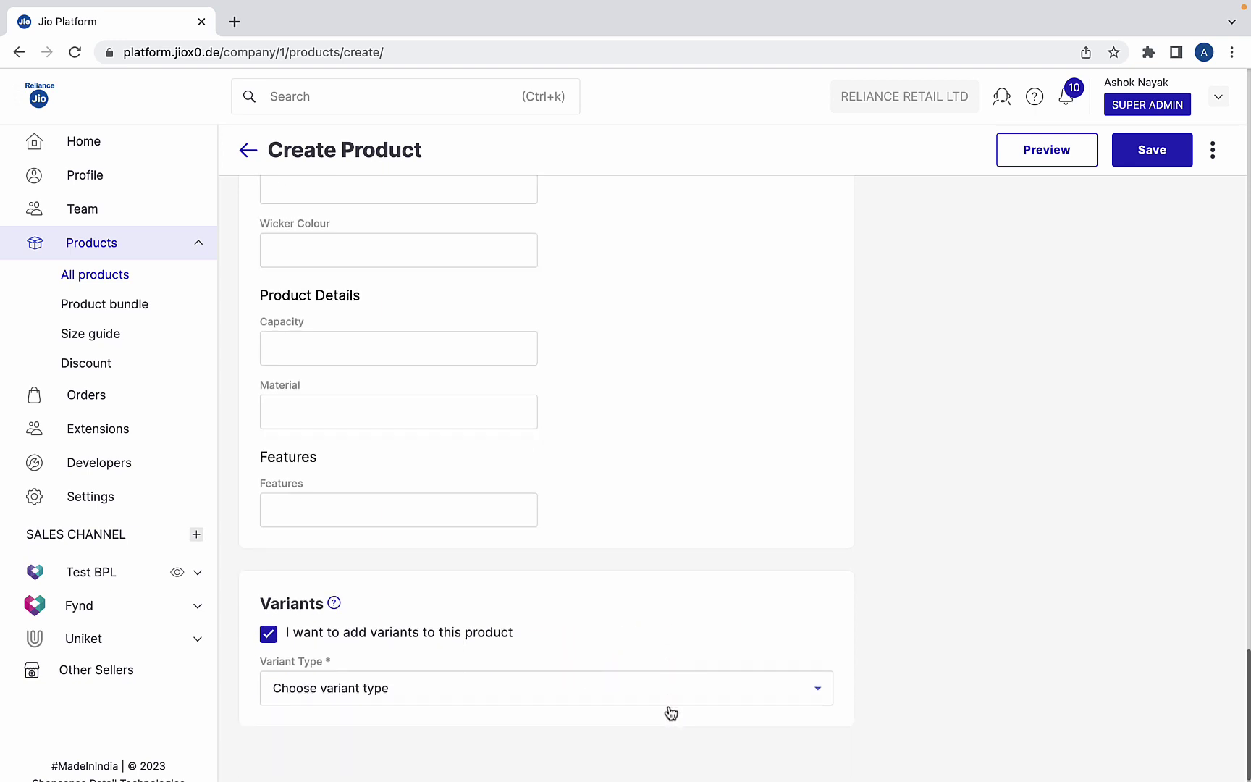
click(666, 700)
click(307, 727)
click(835, 724)
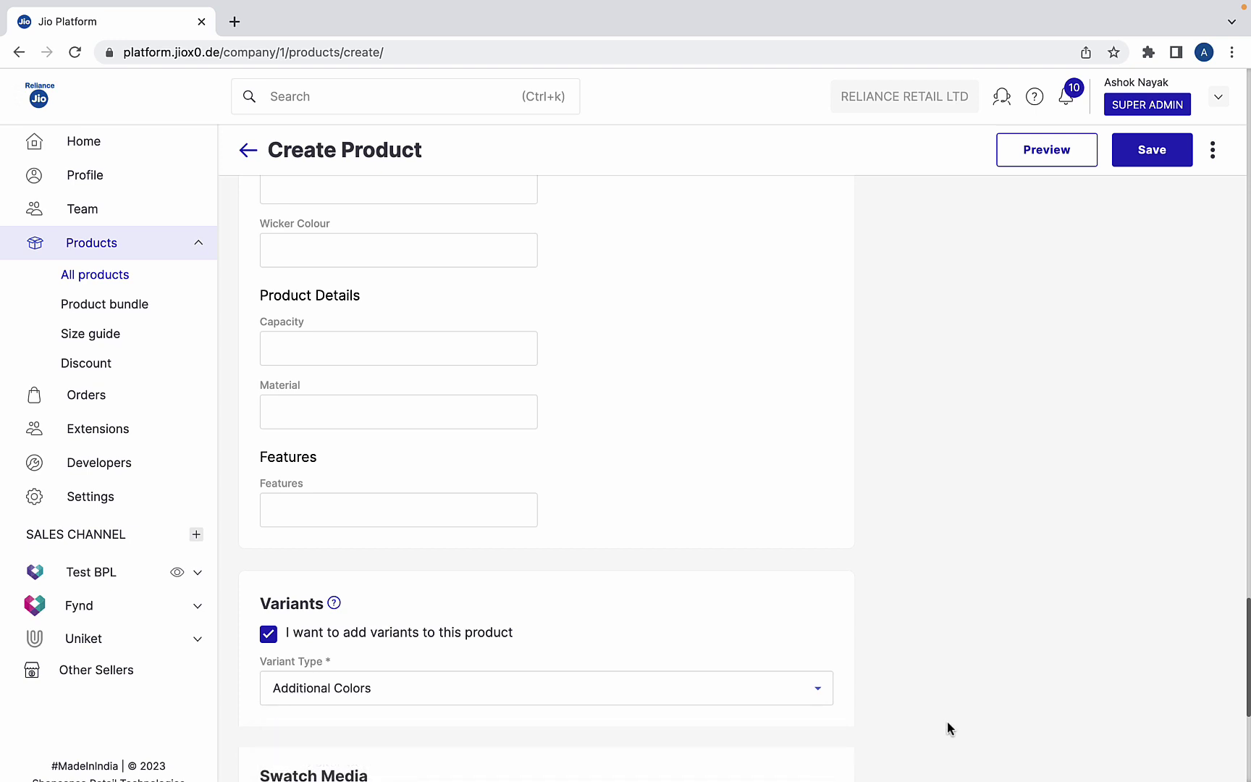
drag(1247, 715, 1247, 769)
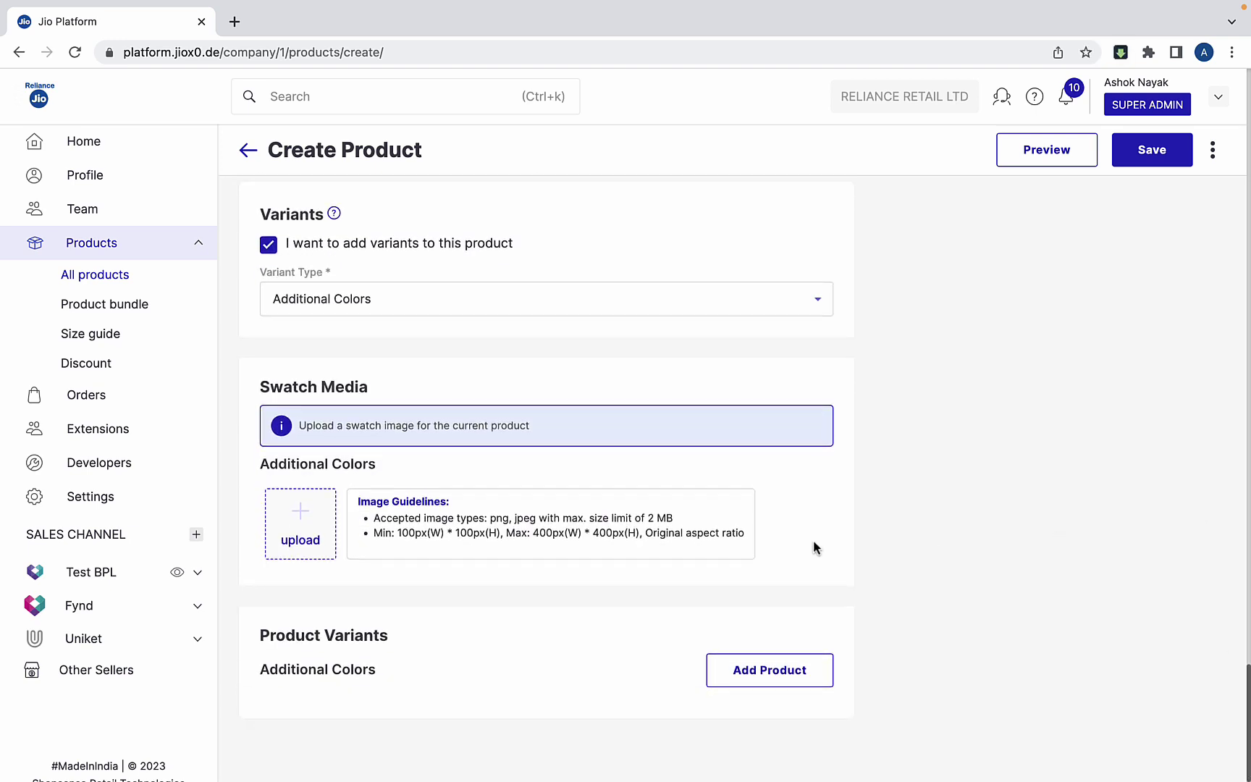
- Upload orange-swatch.jpeg from Desktop › swatch-images as the swatch image
click(301, 525)
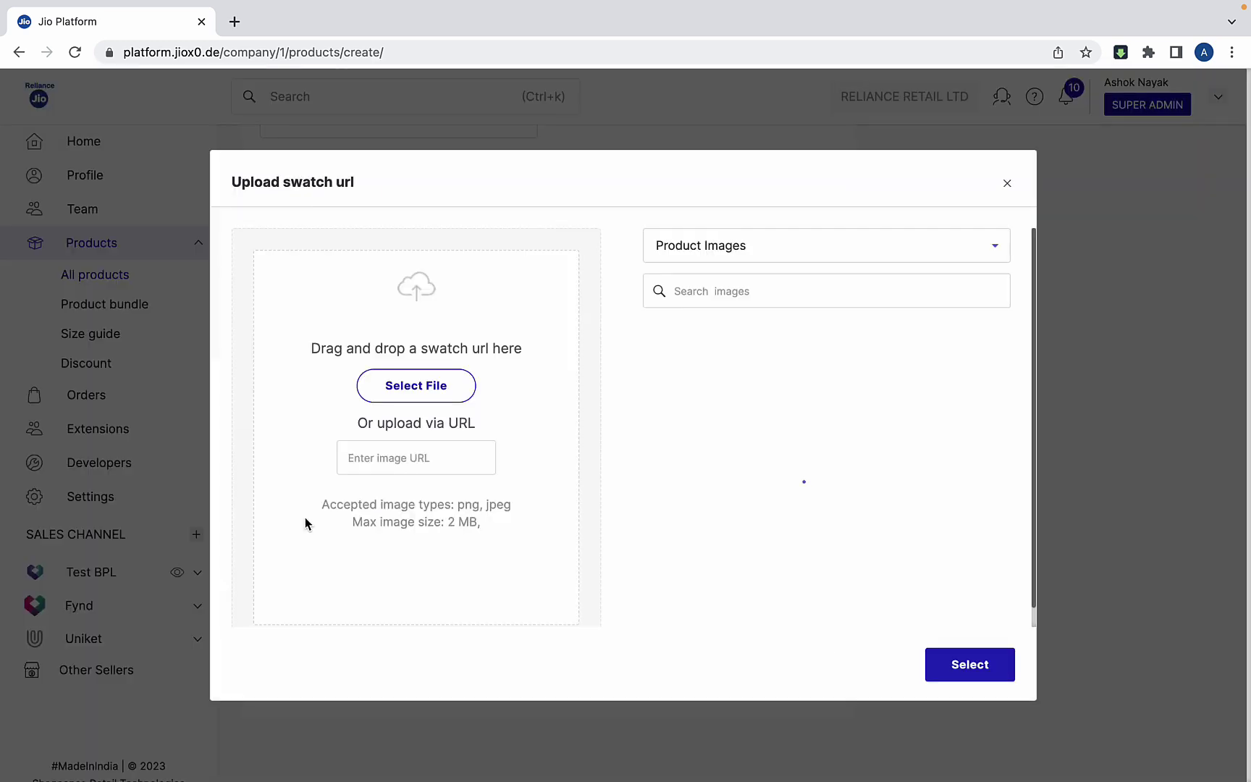
click(442, 398)
click(346, 287)
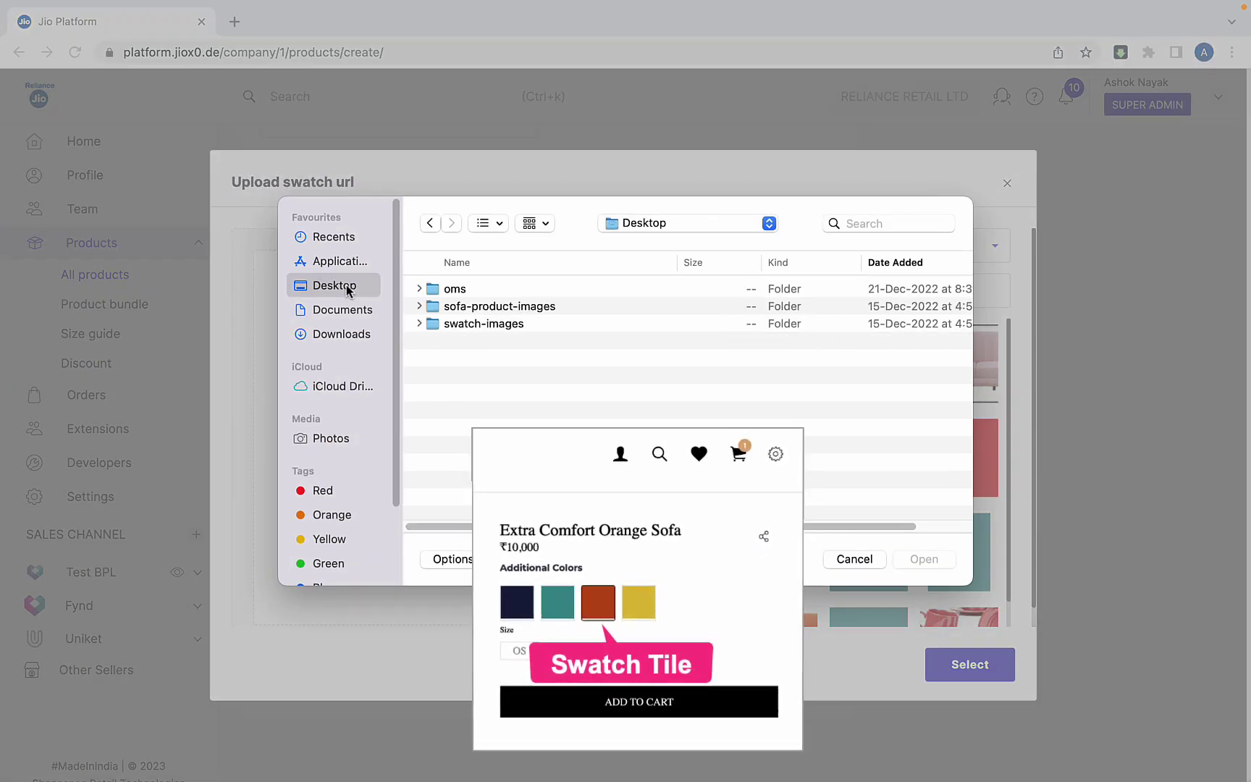
double_click(456, 324)
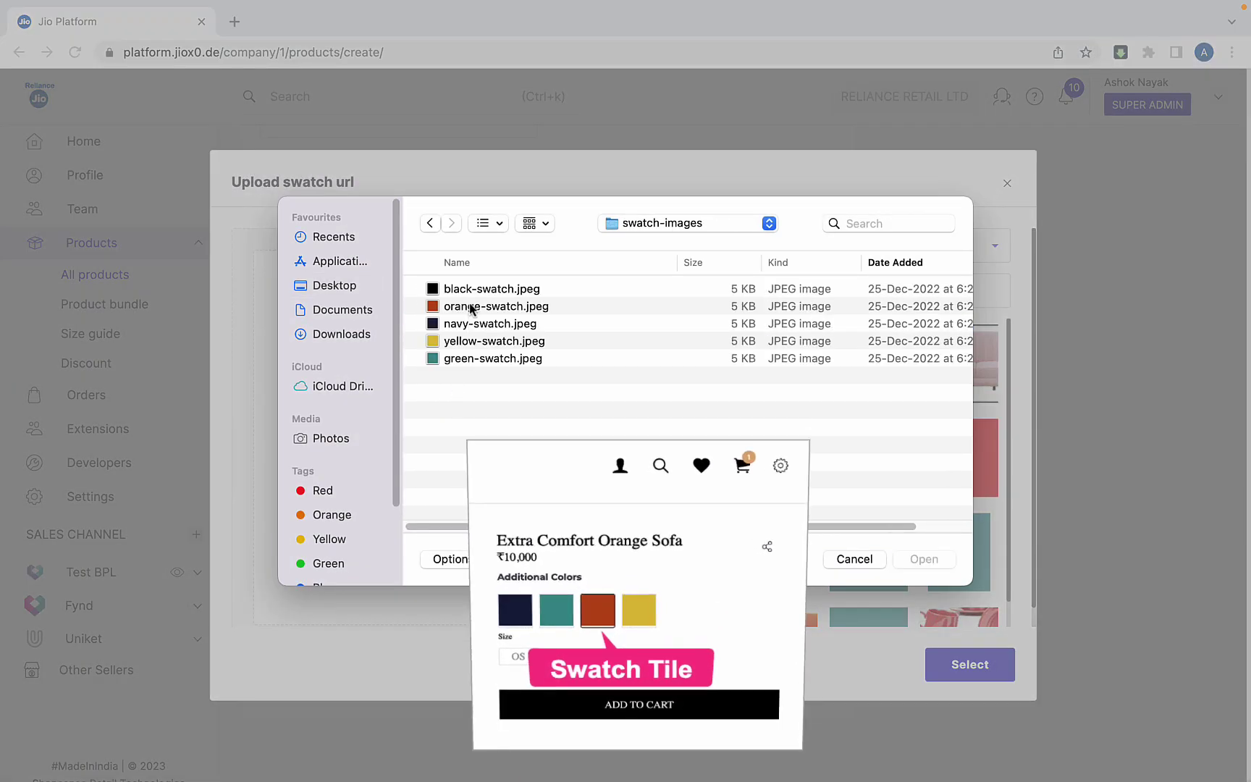
click(471, 306)
click(923, 561)
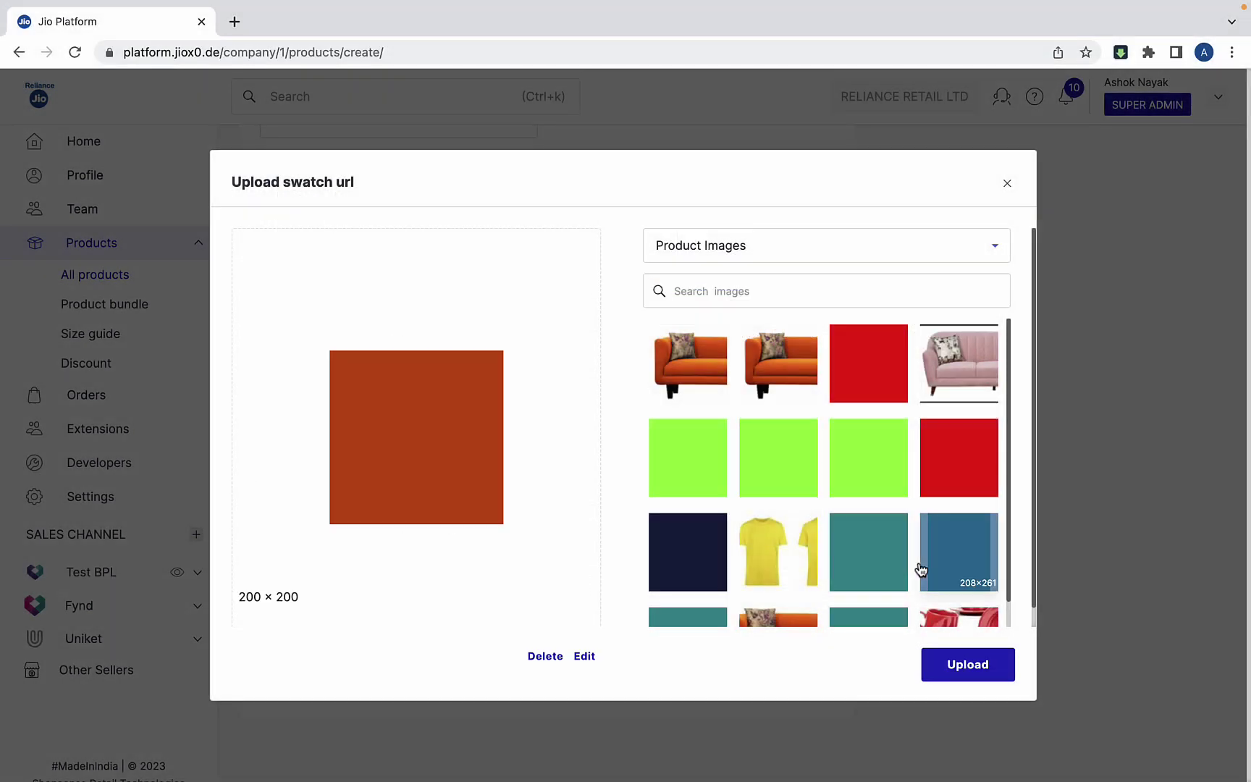
click(955, 665)
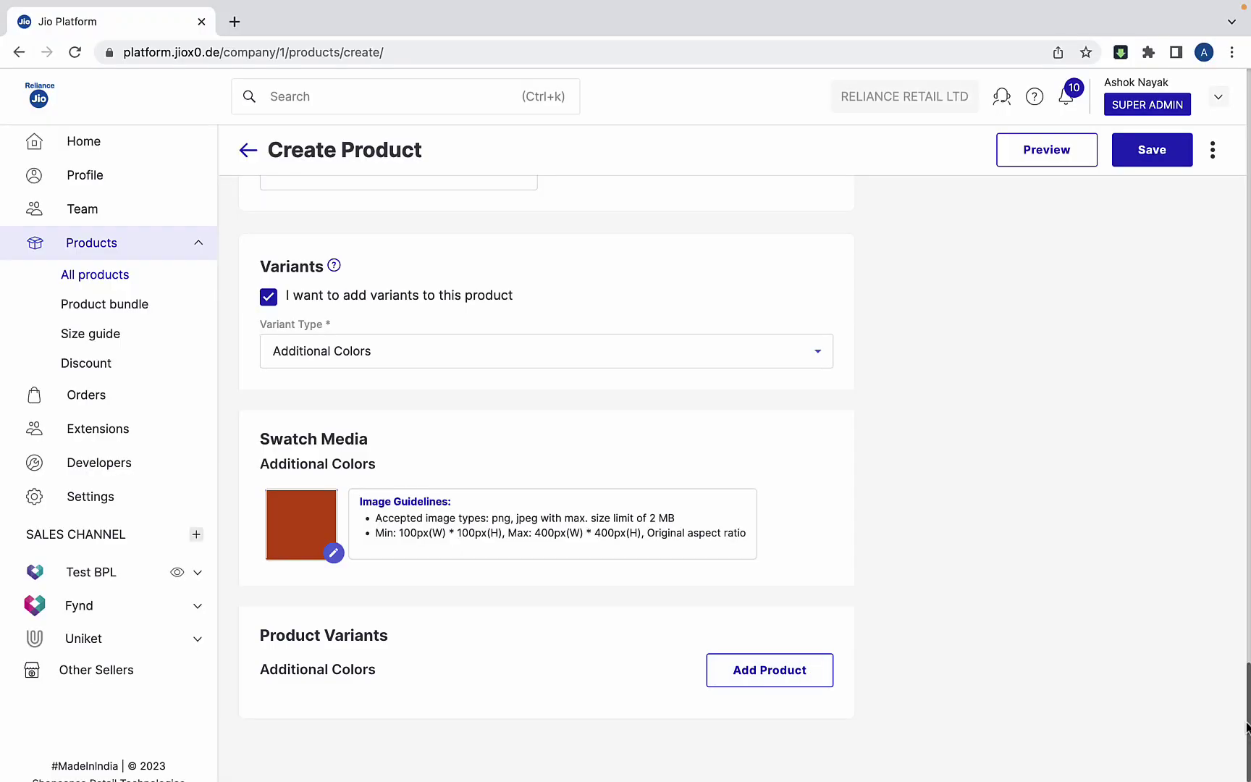
- Choose India as country of origin and HSN code 42050020, then save the product
drag(1247, 672, 1246, 155)
click(1152, 464)
text(ind)
click(1117, 549)
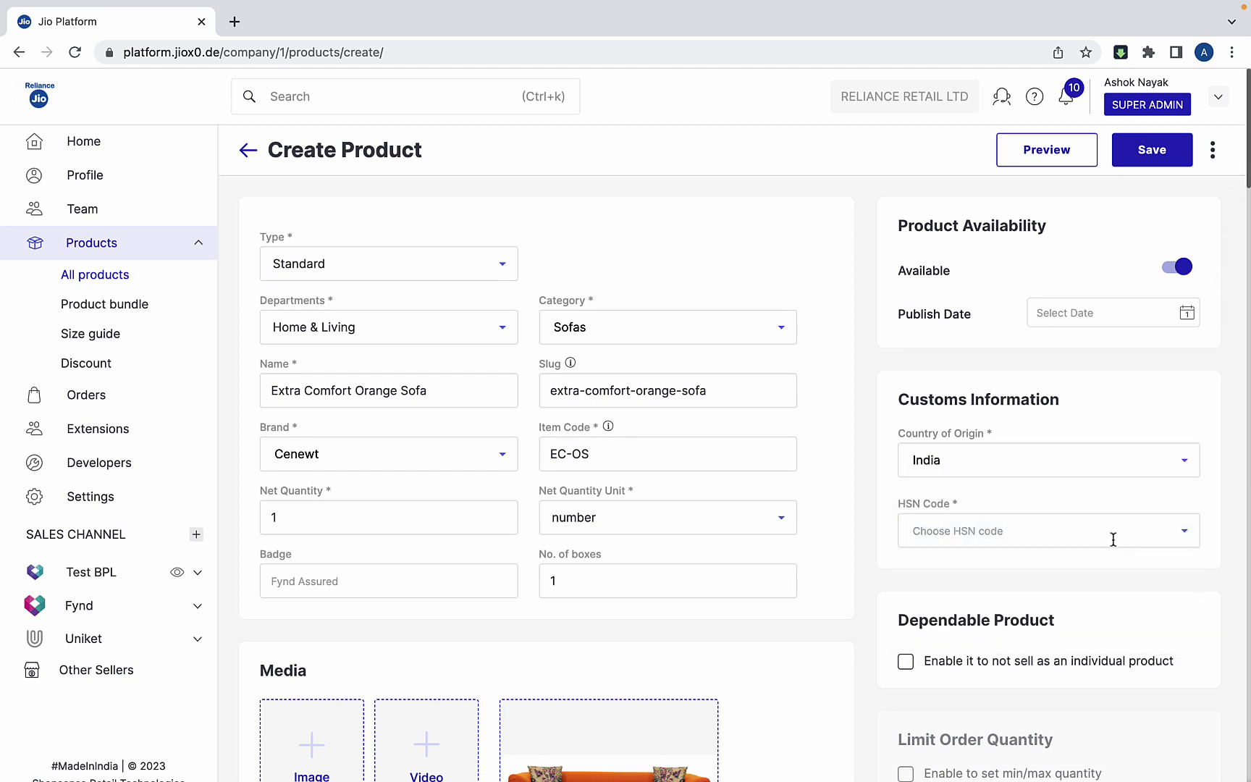
click(1113, 532)
text(sofa)
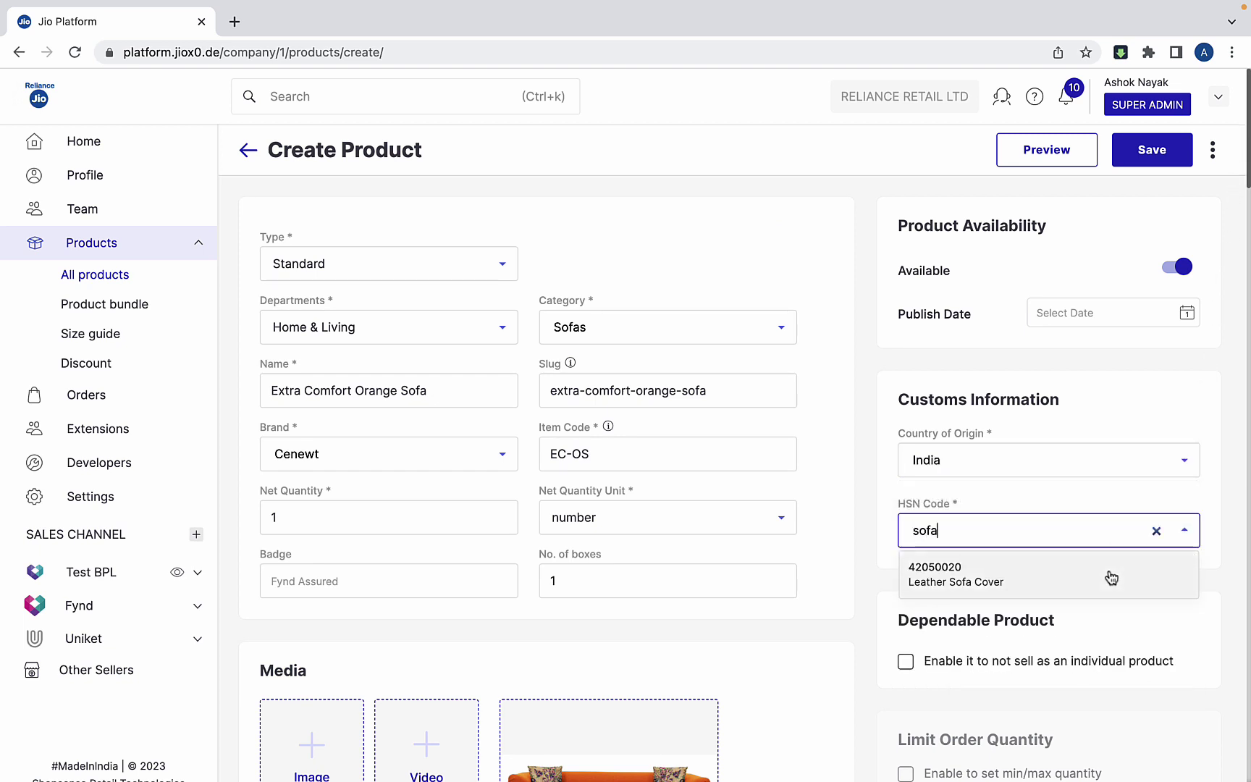
click(1110, 576)
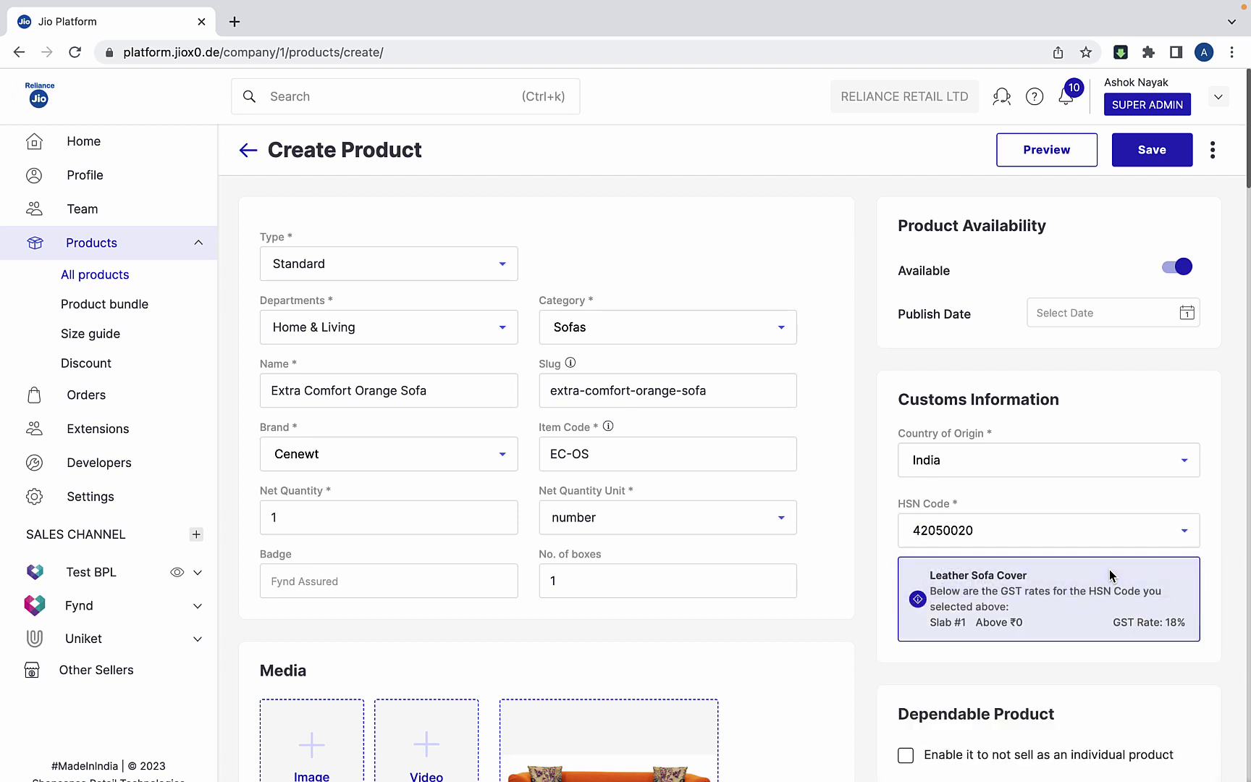
click(1163, 150)
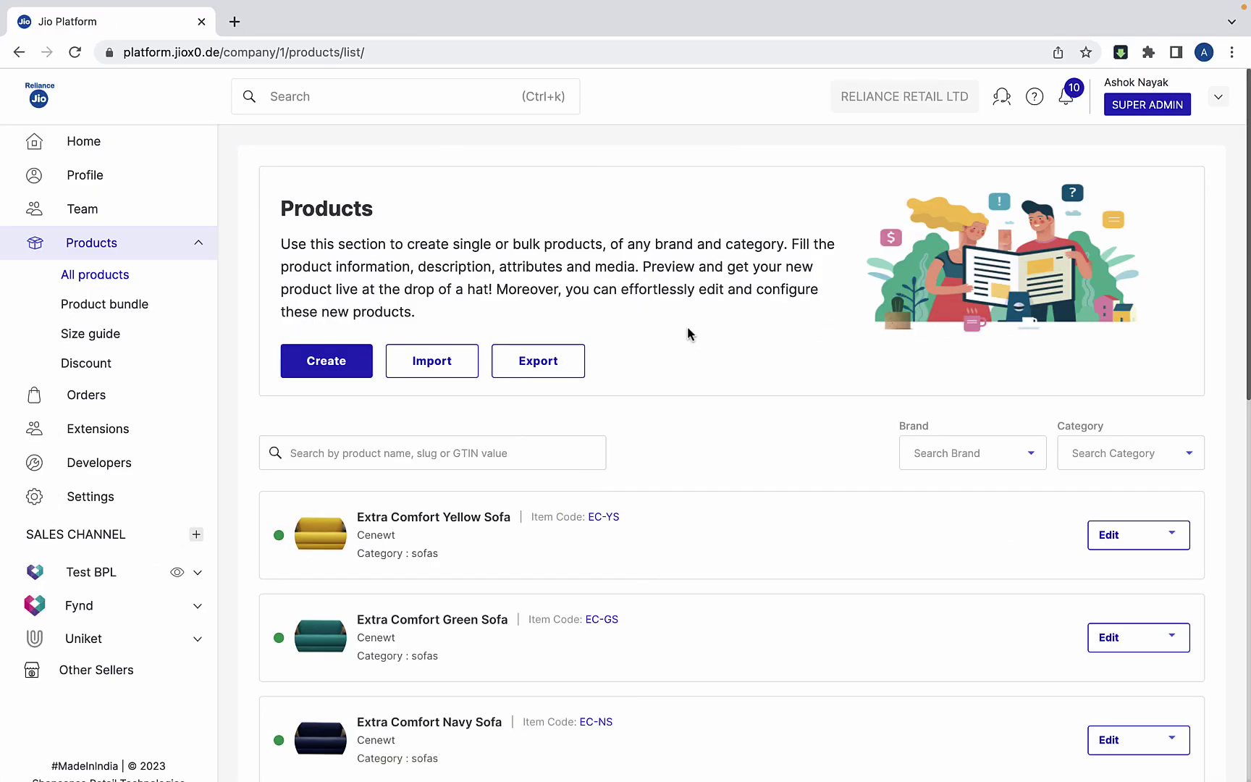
- Open the Extra Comfort Orange Sofa card and scroll to its variant sections
scroll(1246, 245, down, 3)
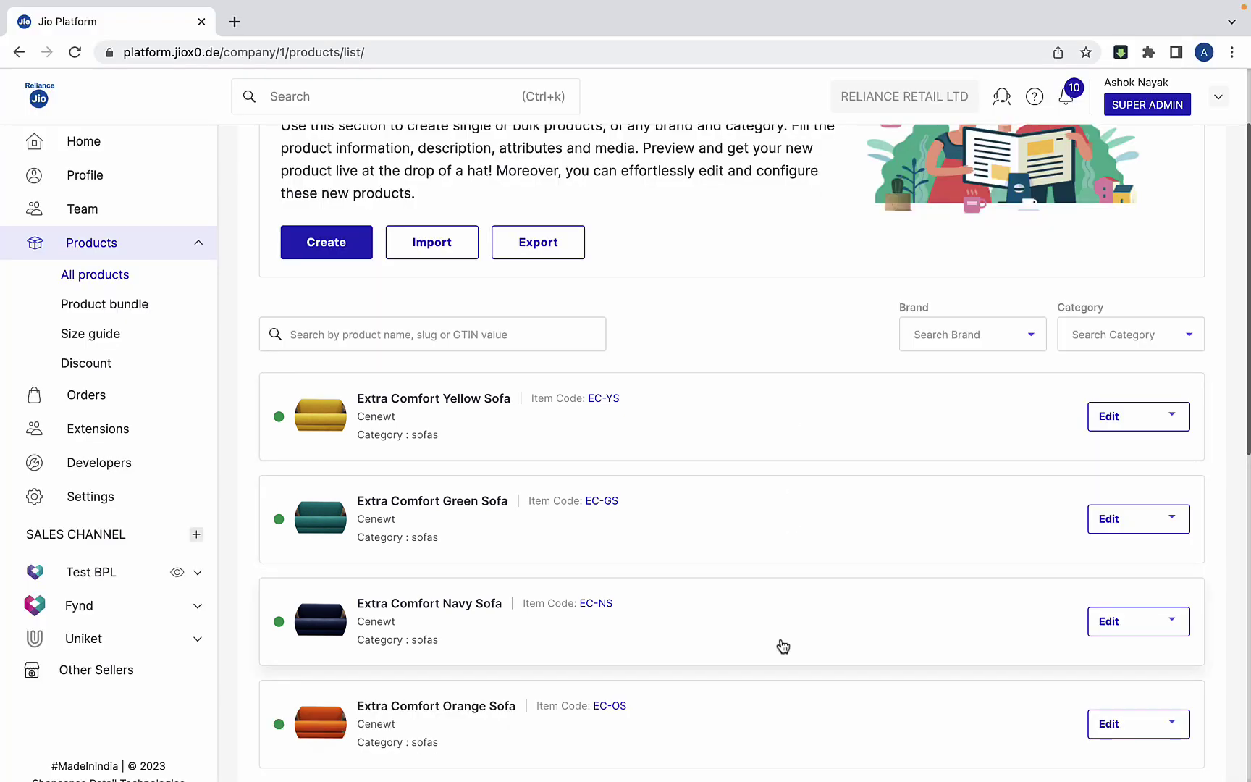
click(783, 736)
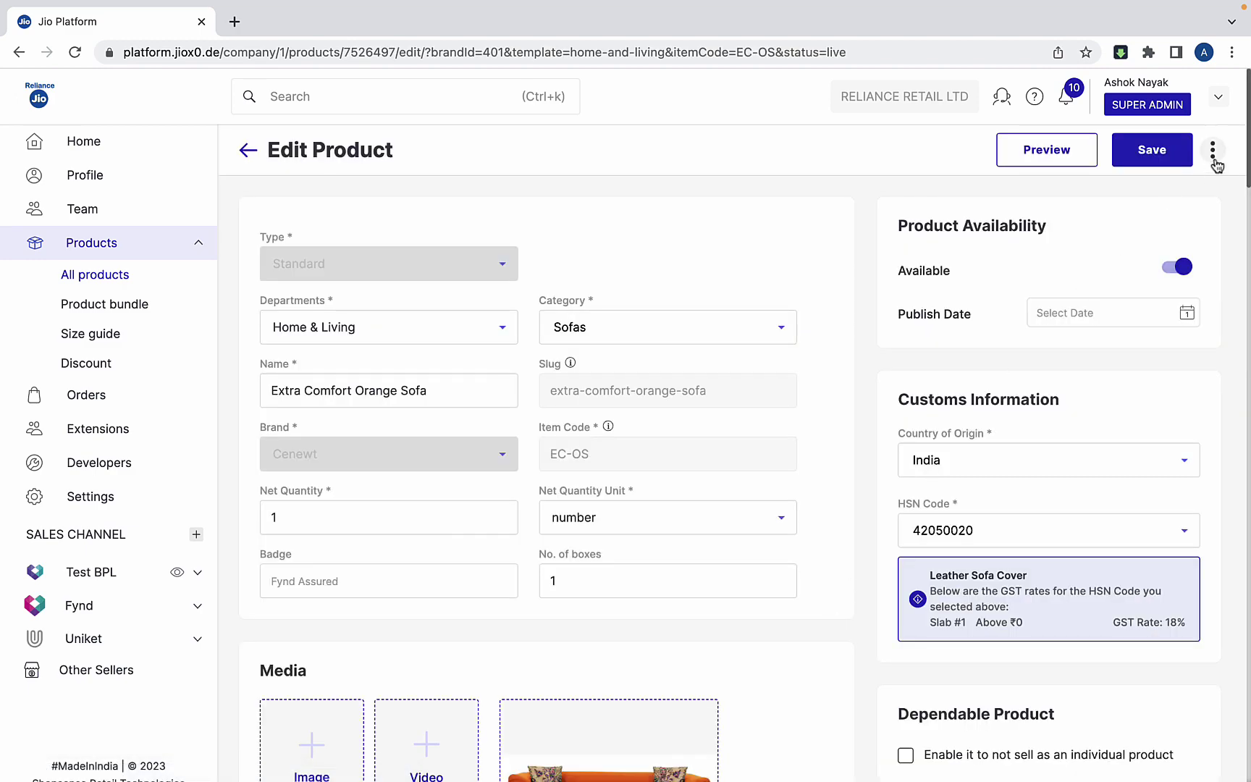
drag(1247, 142, 1246, 760)
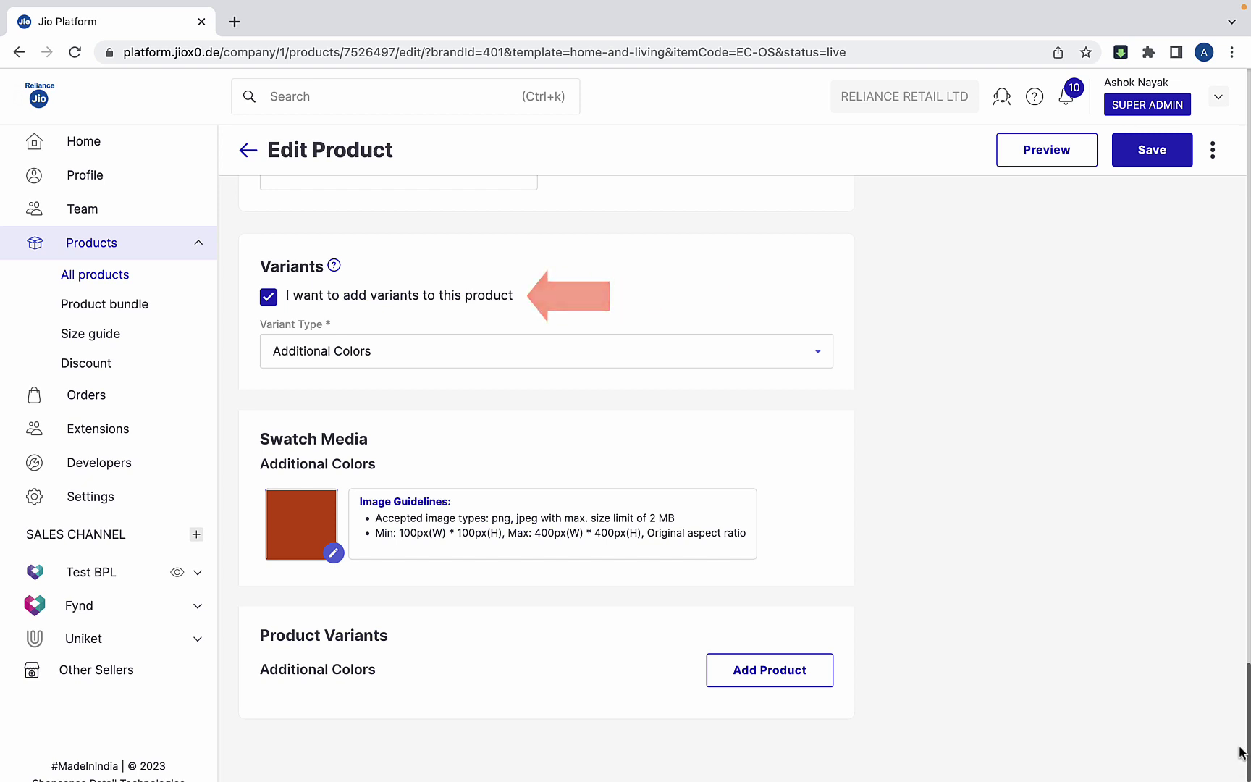
- Search 'Extra Comfort', link the navy and green sofas as variants, and try the yellow one
click(782, 684)
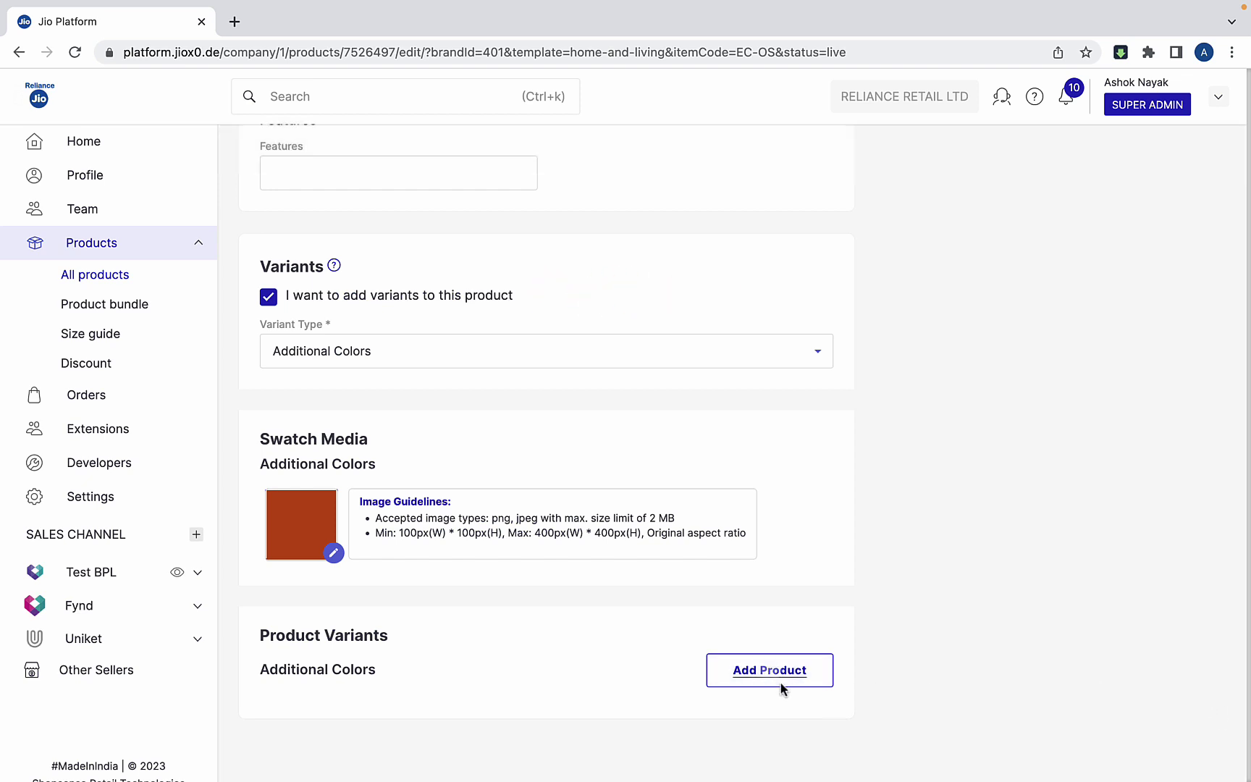
click(1095, 260)
text(Extra Comfort)
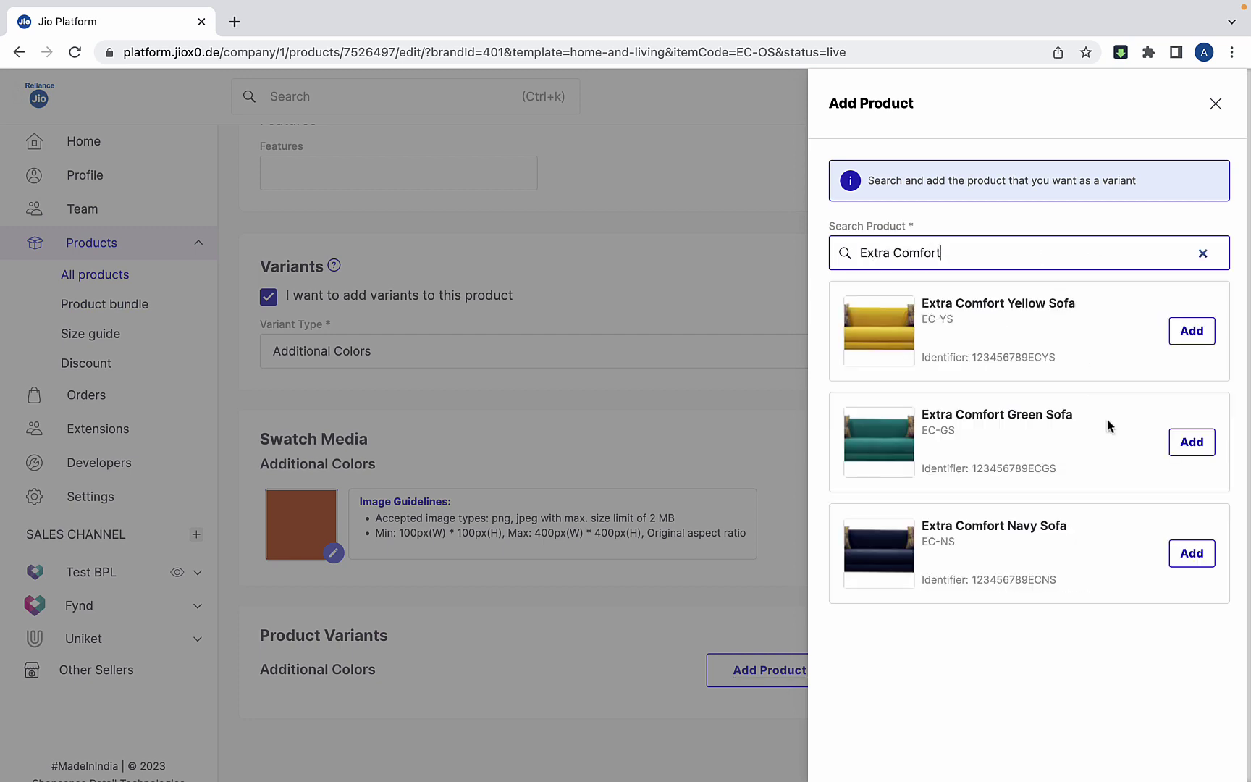
click(1192, 553)
click(1190, 444)
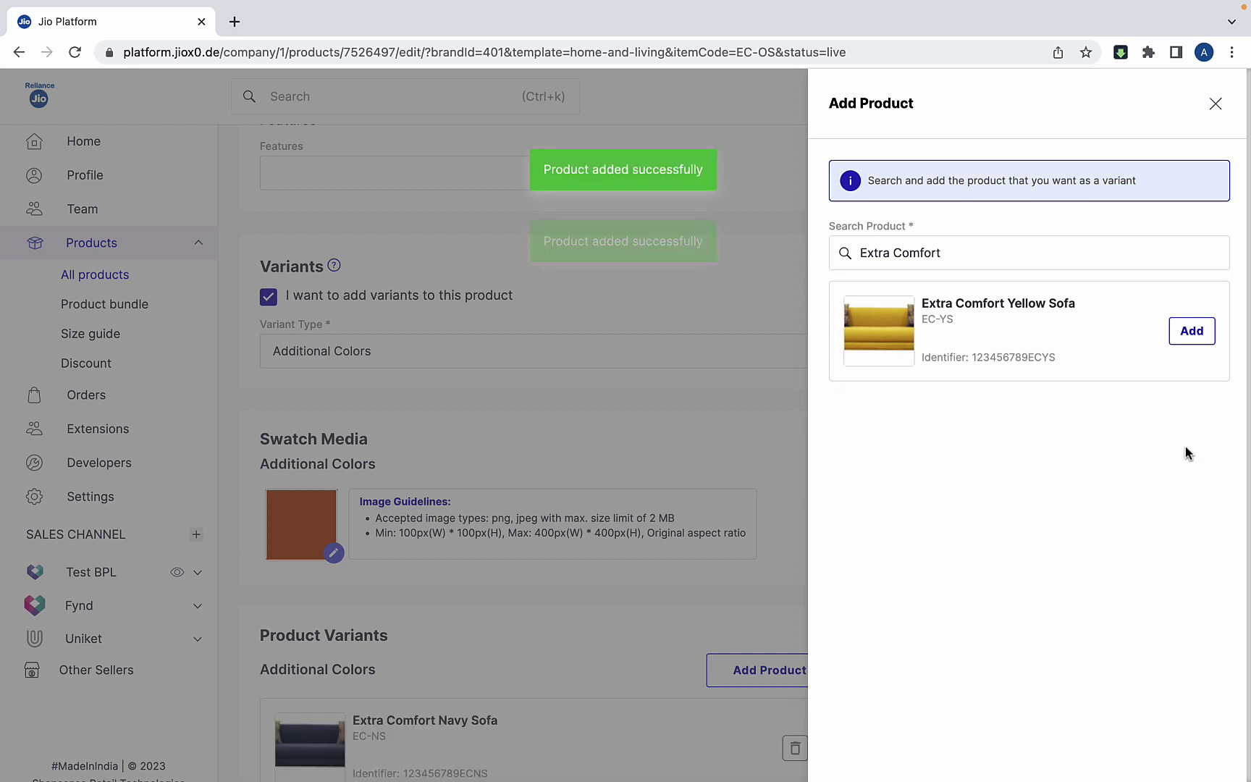
click(1193, 333)
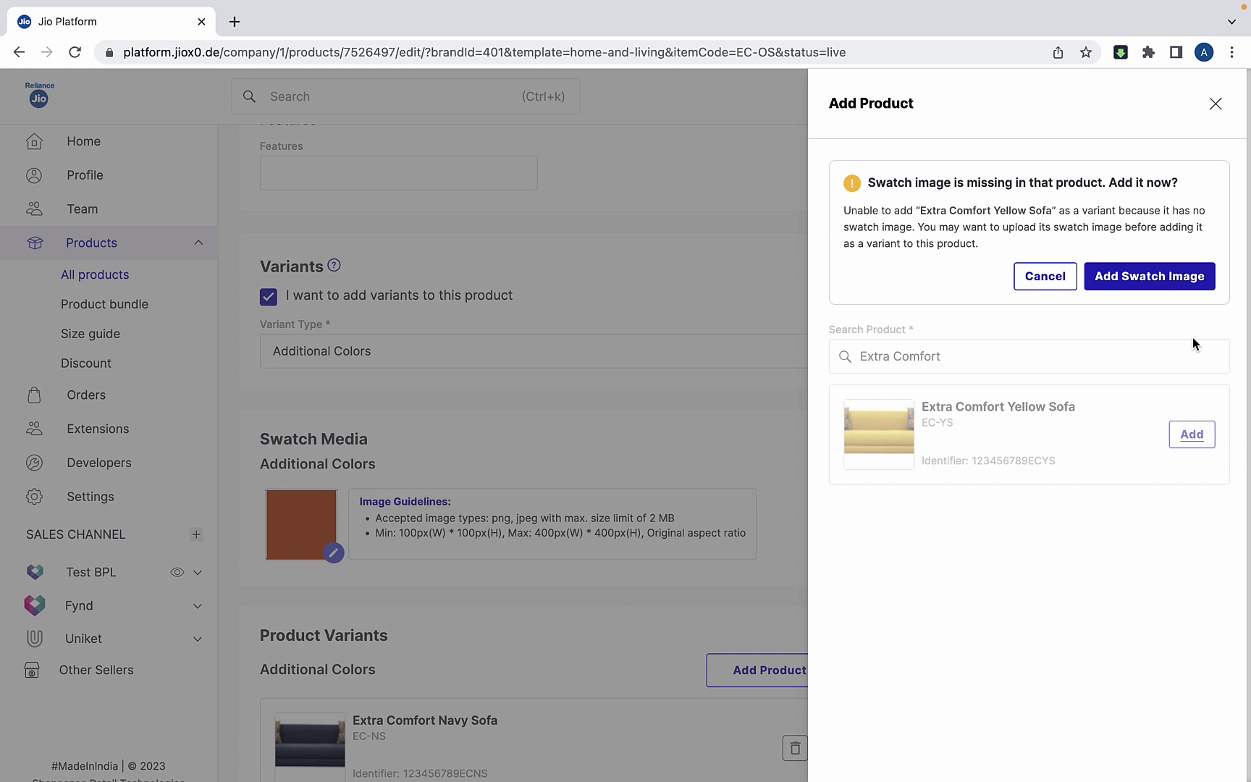
- Enable variants on the yellow sofa with Additional Colors as the variant type
click(1147, 276)
scroll(1247, 261, down, 6)
drag(1249, 261, 1249, 771)
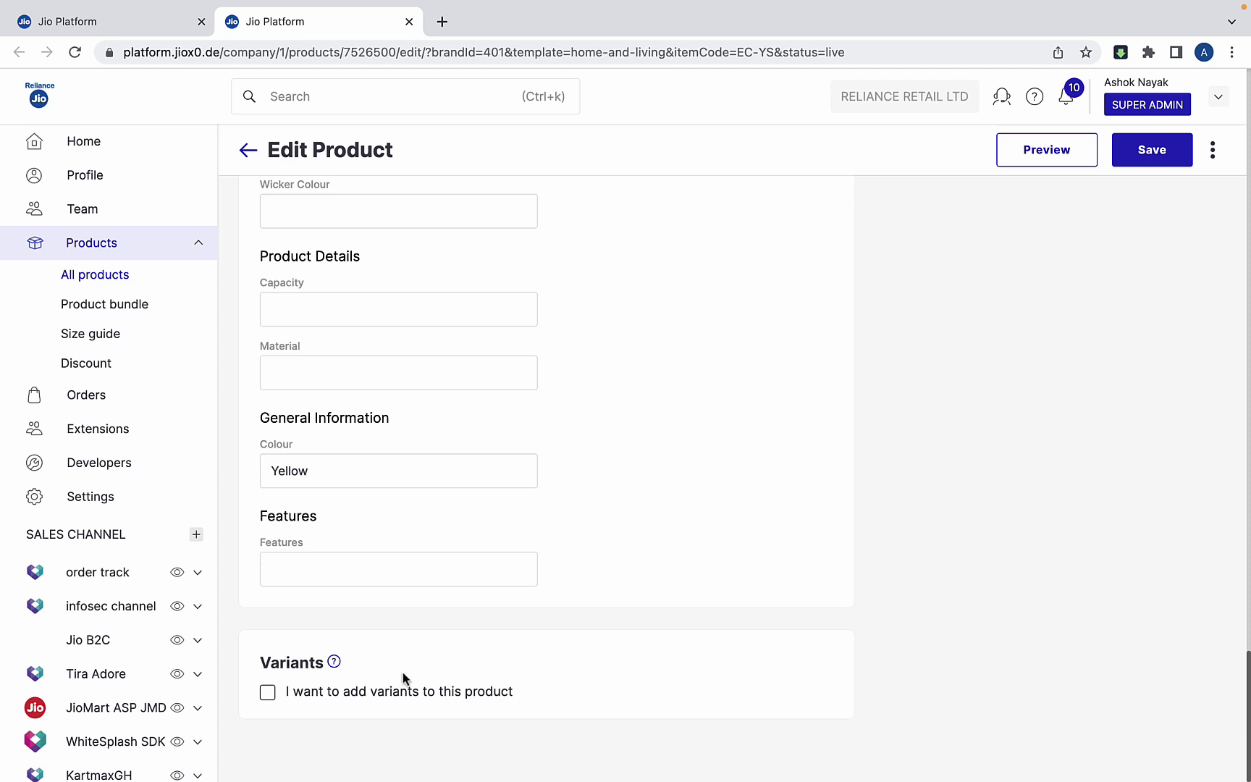
click(373, 694)
click(687, 748)
click(592, 681)
drag(1248, 638, 1232, 697)
- Upload yellow-swatch.jpeg from Desktop › swatch-images as the yellow sofa's swatch
click(301, 536)
click(420, 405)
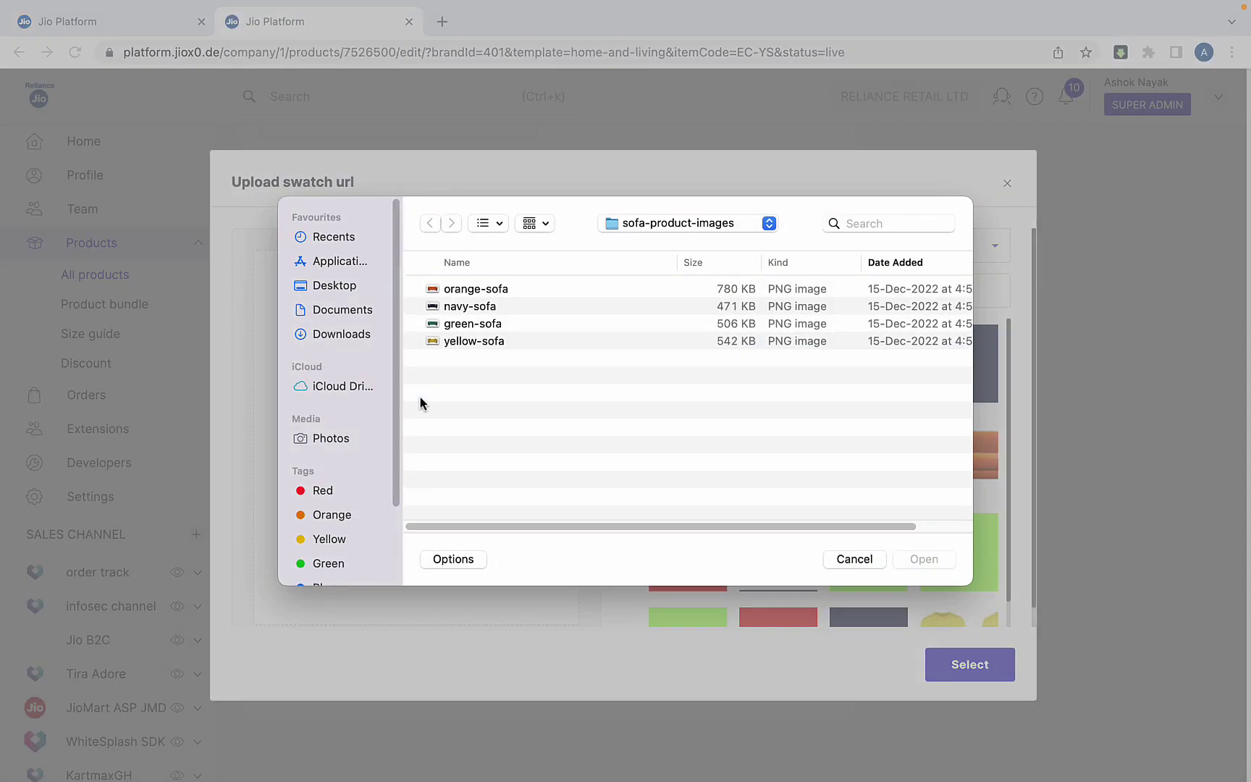
click(353, 287)
click(488, 325)
double_click(489, 328)
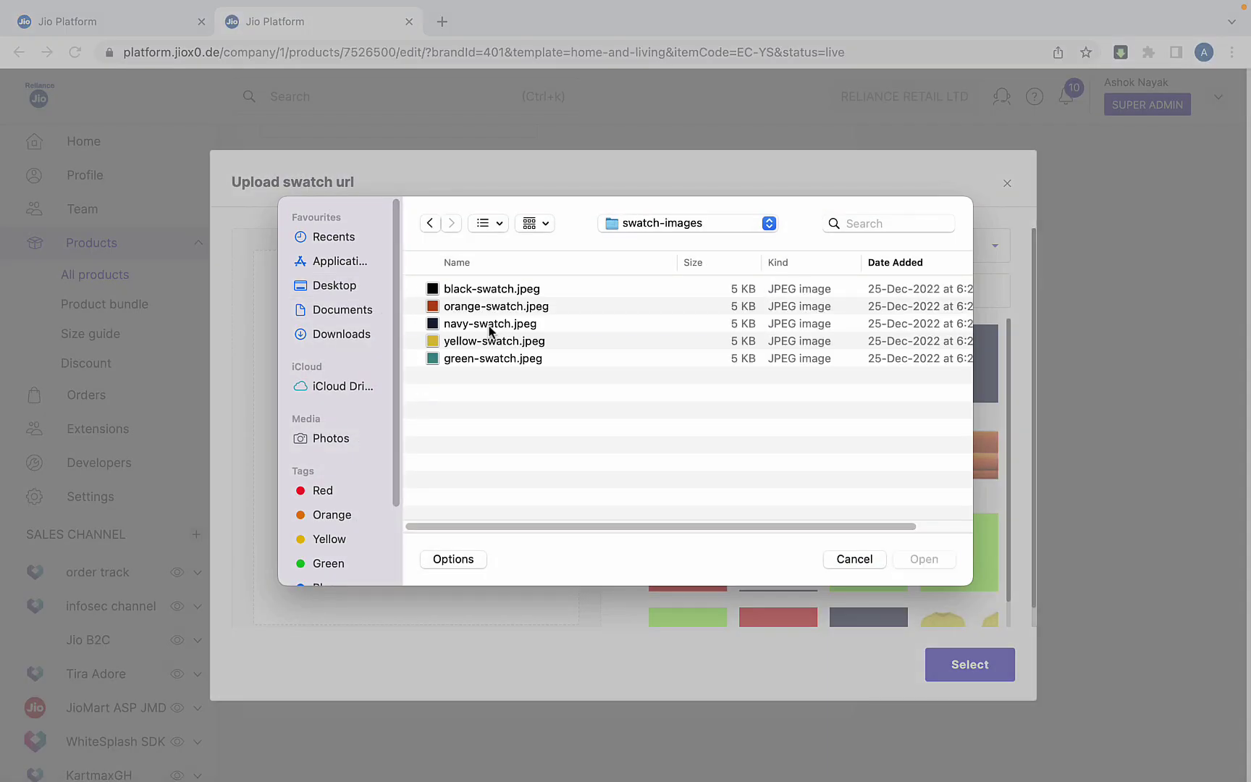
click(494, 340)
click(925, 560)
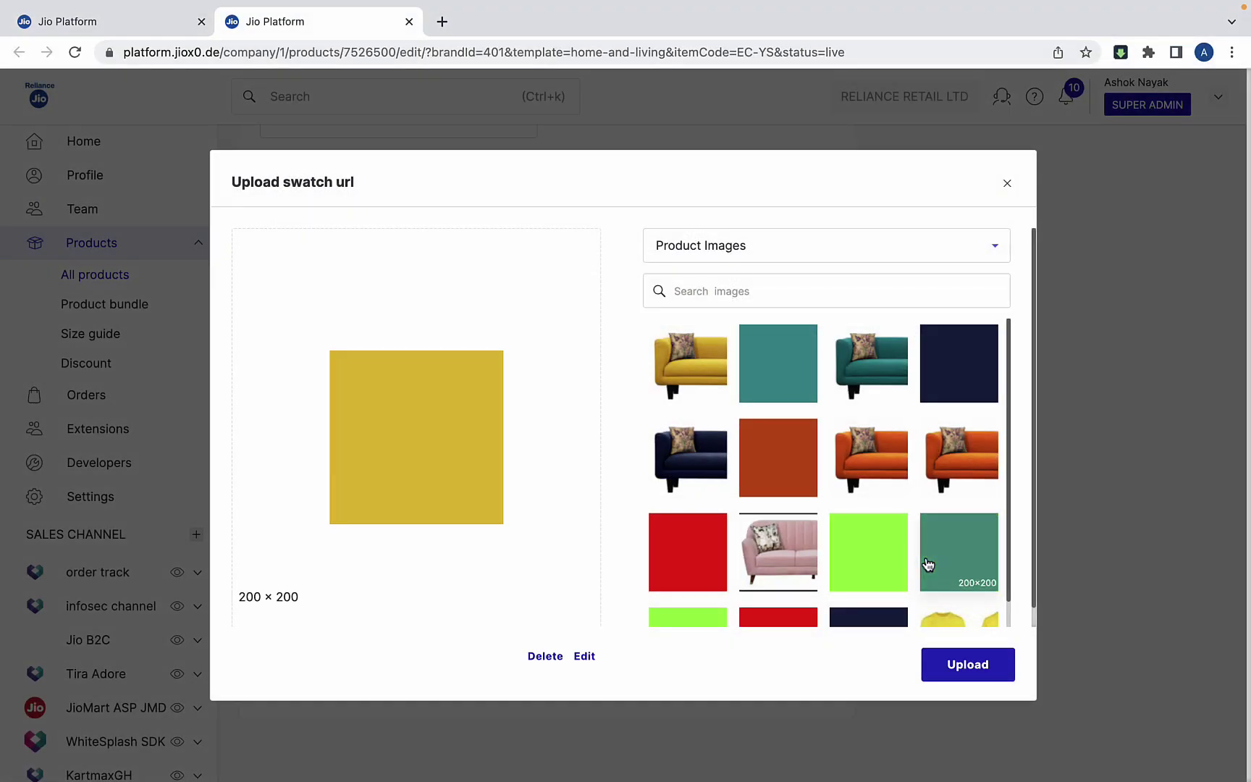
click(958, 672)
click(960, 674)
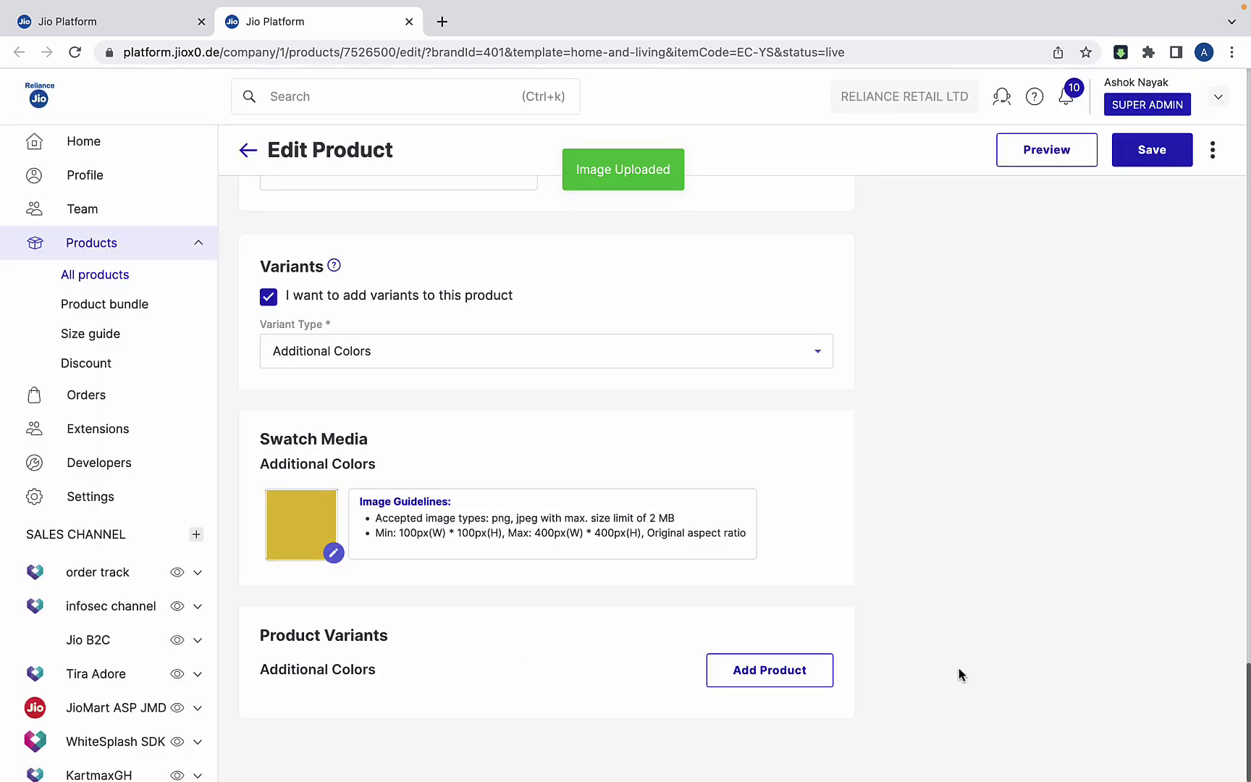
- Save the yellow sofa, then link it to the orange sofa as a colour variant
click(1152, 151)
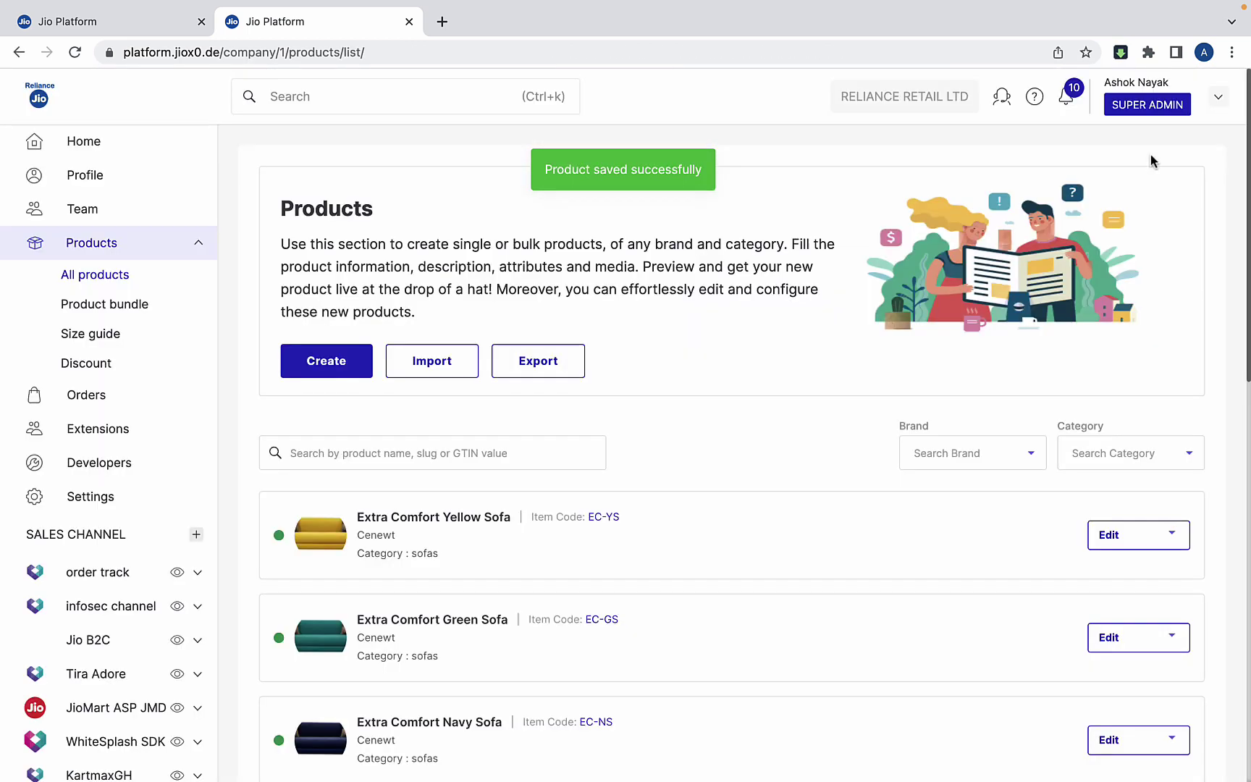
click(409, 22)
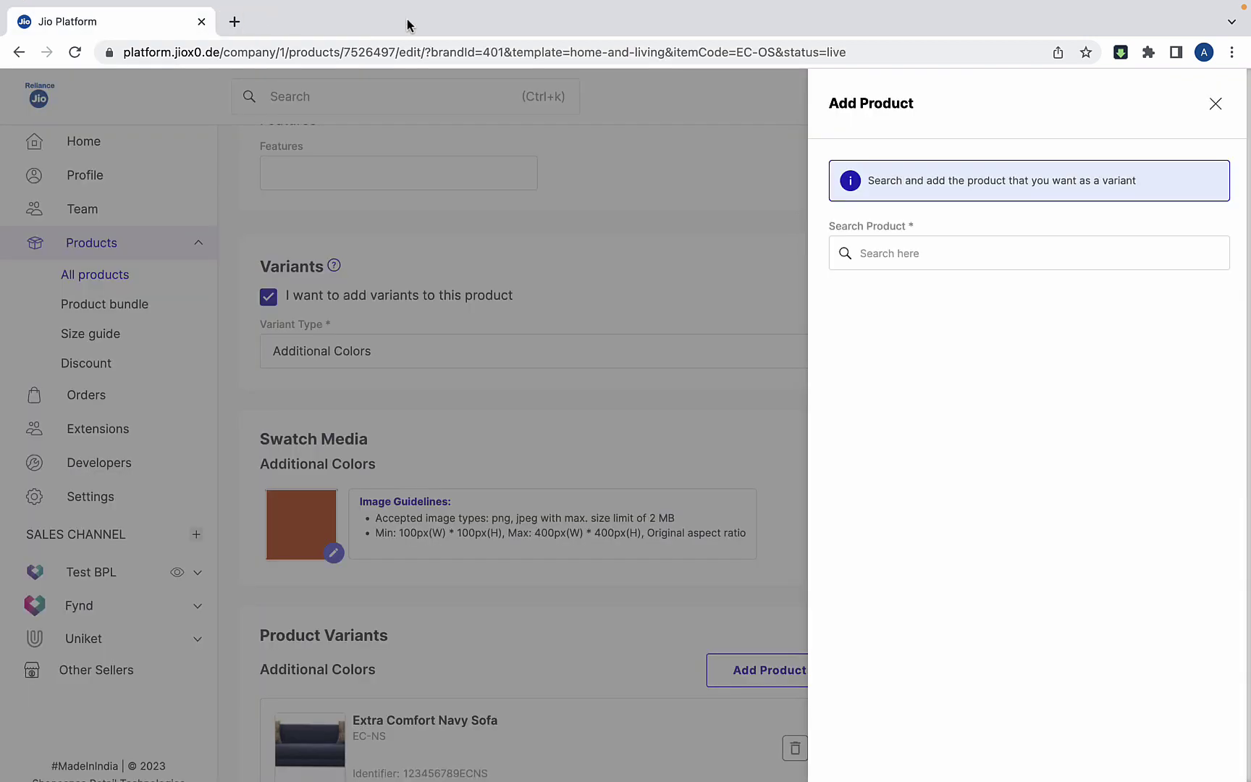
click(985, 253)
text(y)
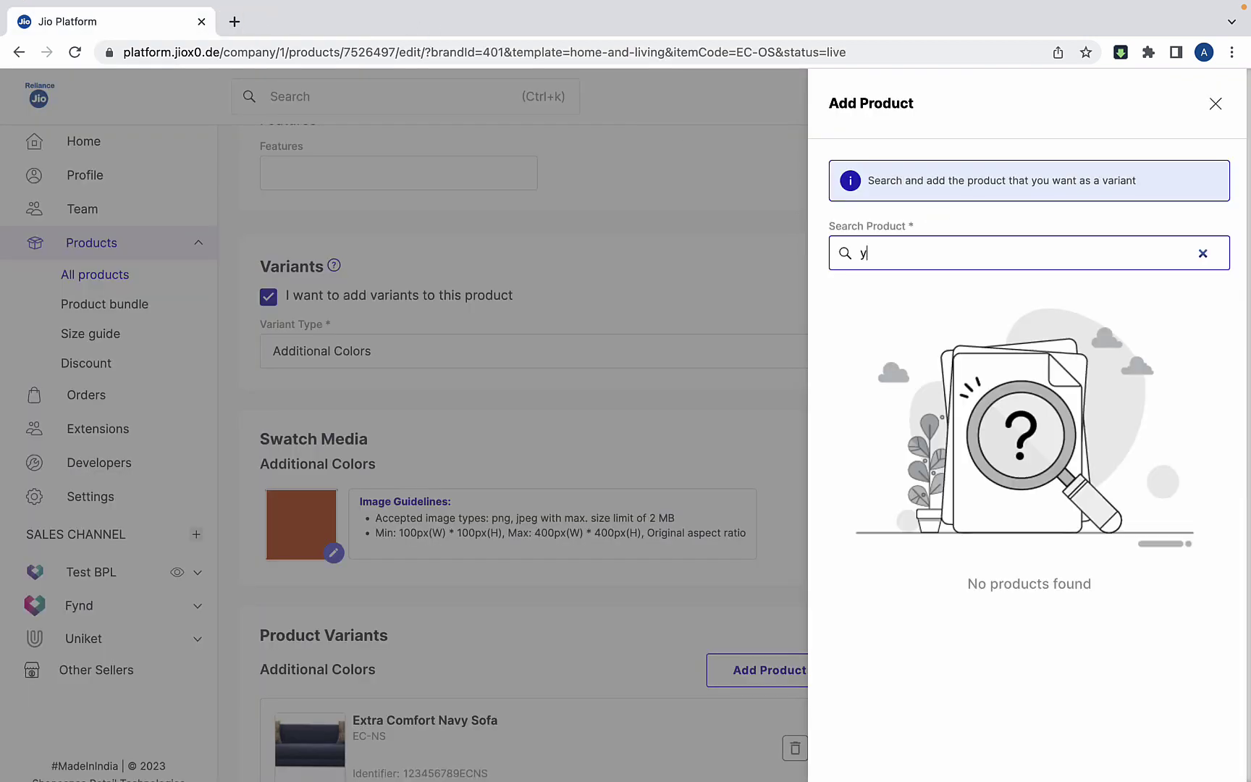
text(ellow)
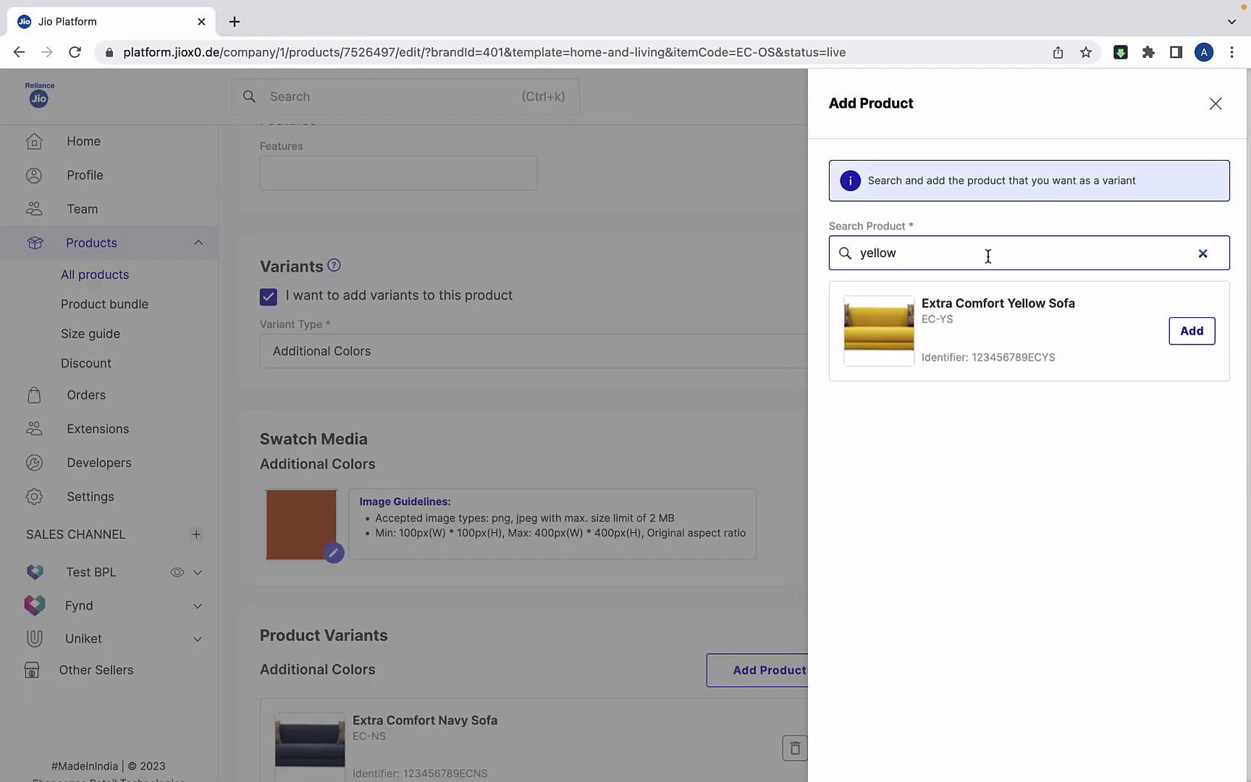
click(1167, 331)
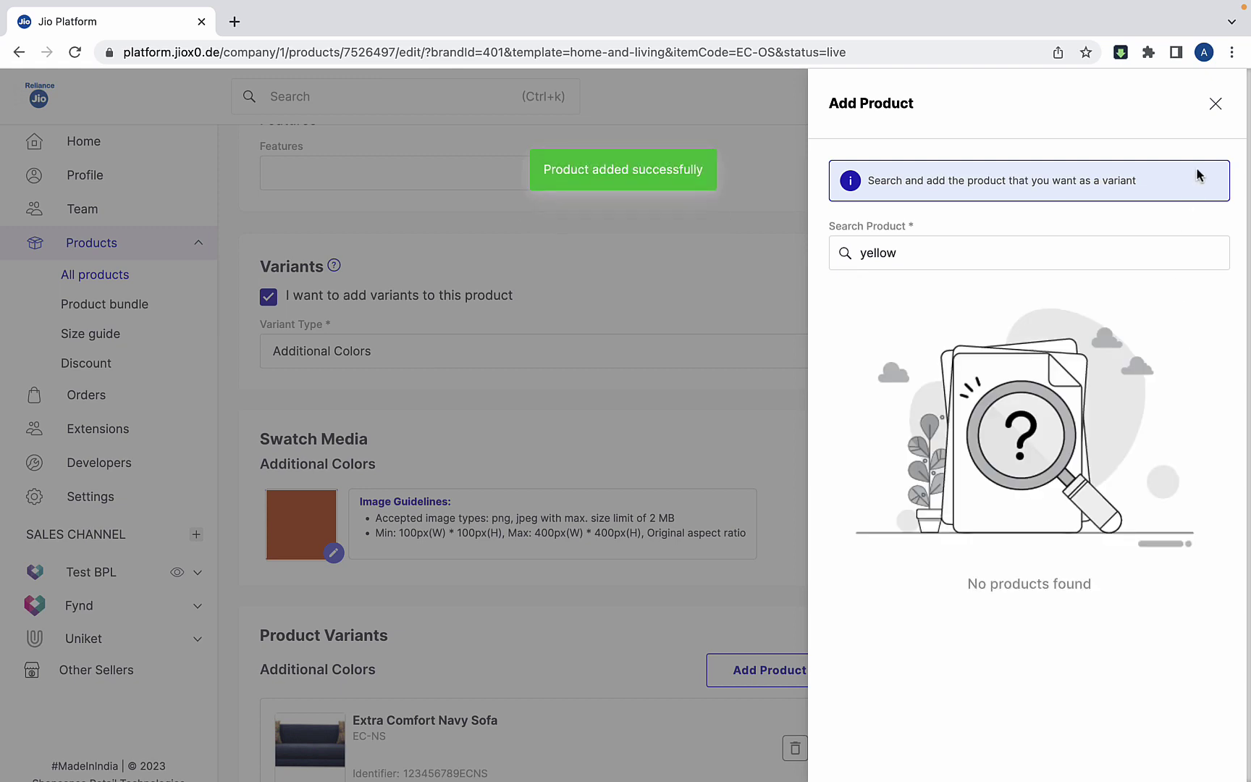
- Save the orange sofa with navy, green and yellow as its Additional Colors
click(1216, 105)
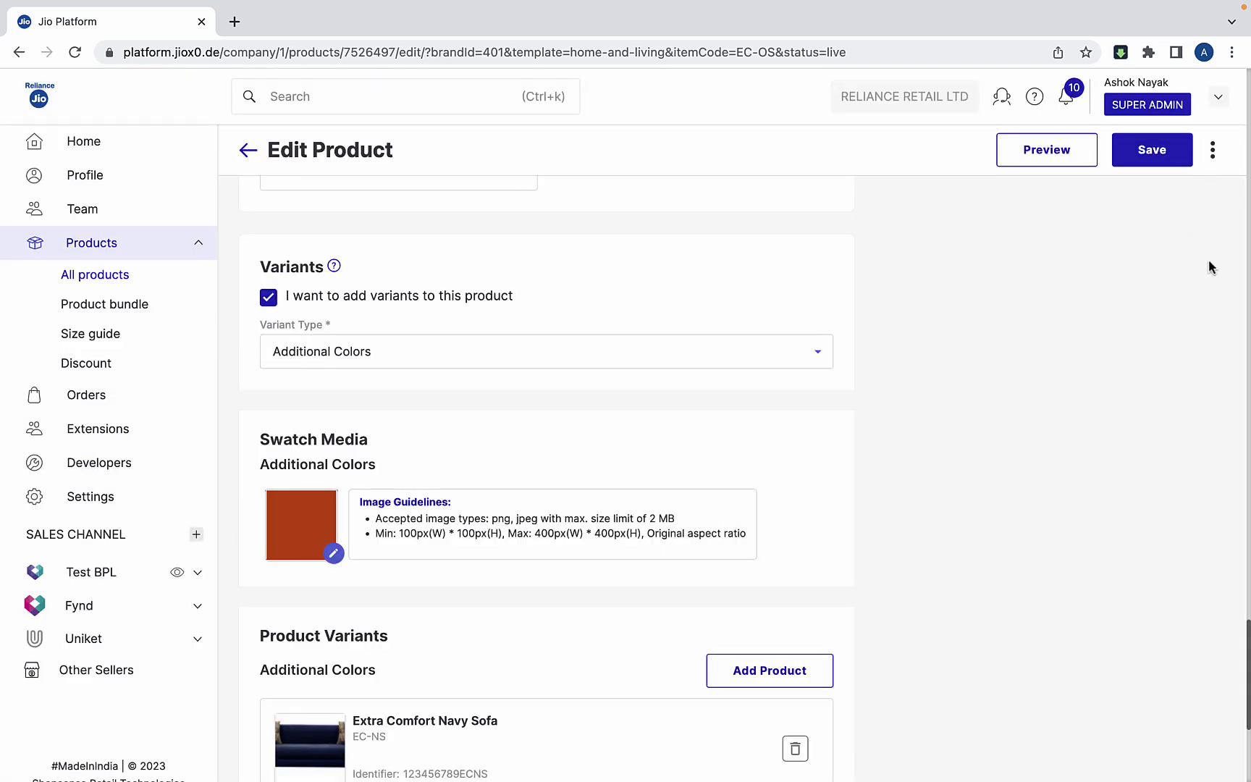
drag(1247, 663, 1247, 730)
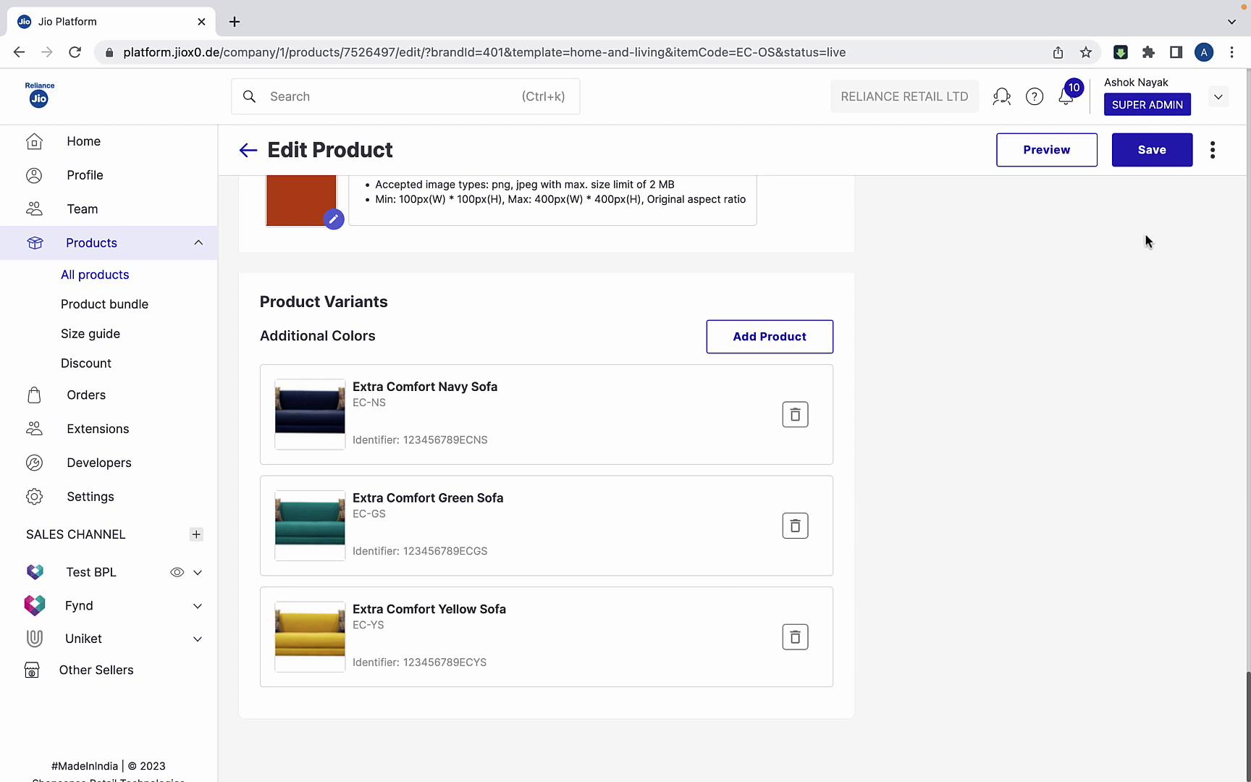
click(1146, 163)
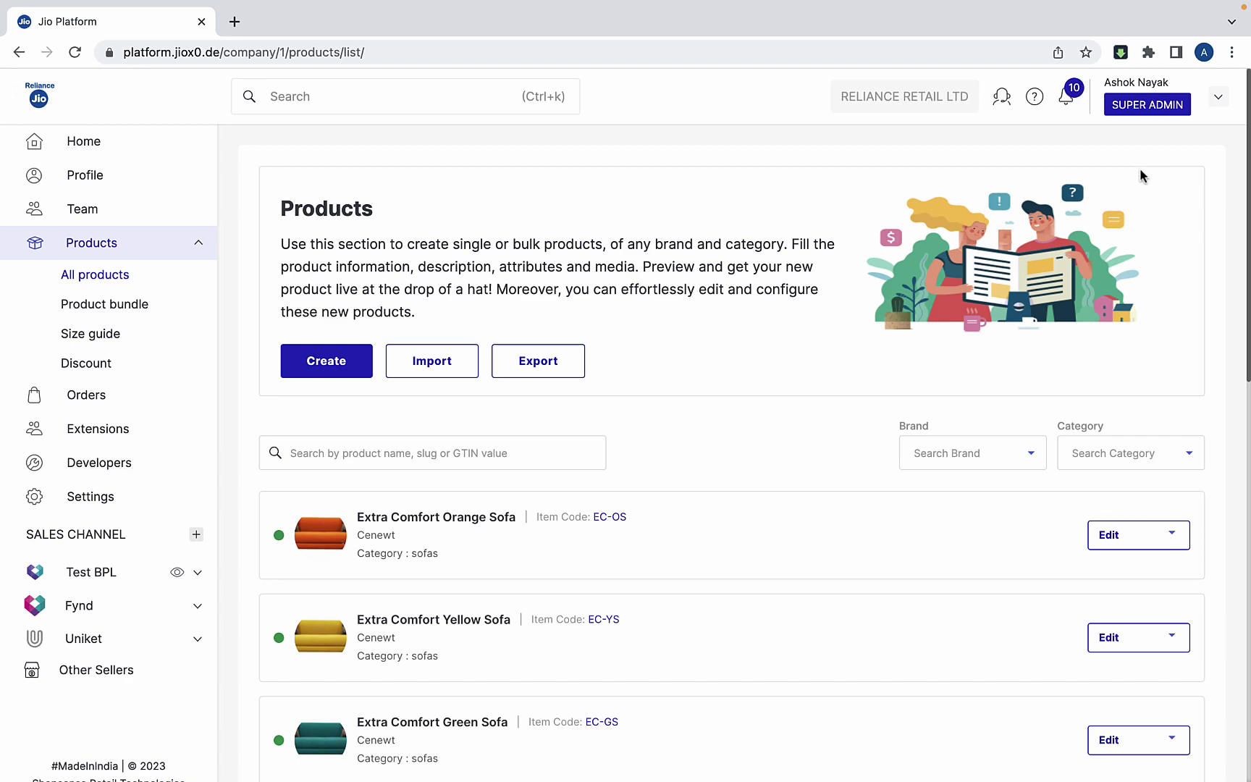
- Check the Extra Comfort Green Sofa's variants, then leave its edit page without saving
click(861, 739)
drag(1244, 130, 1245, 732)
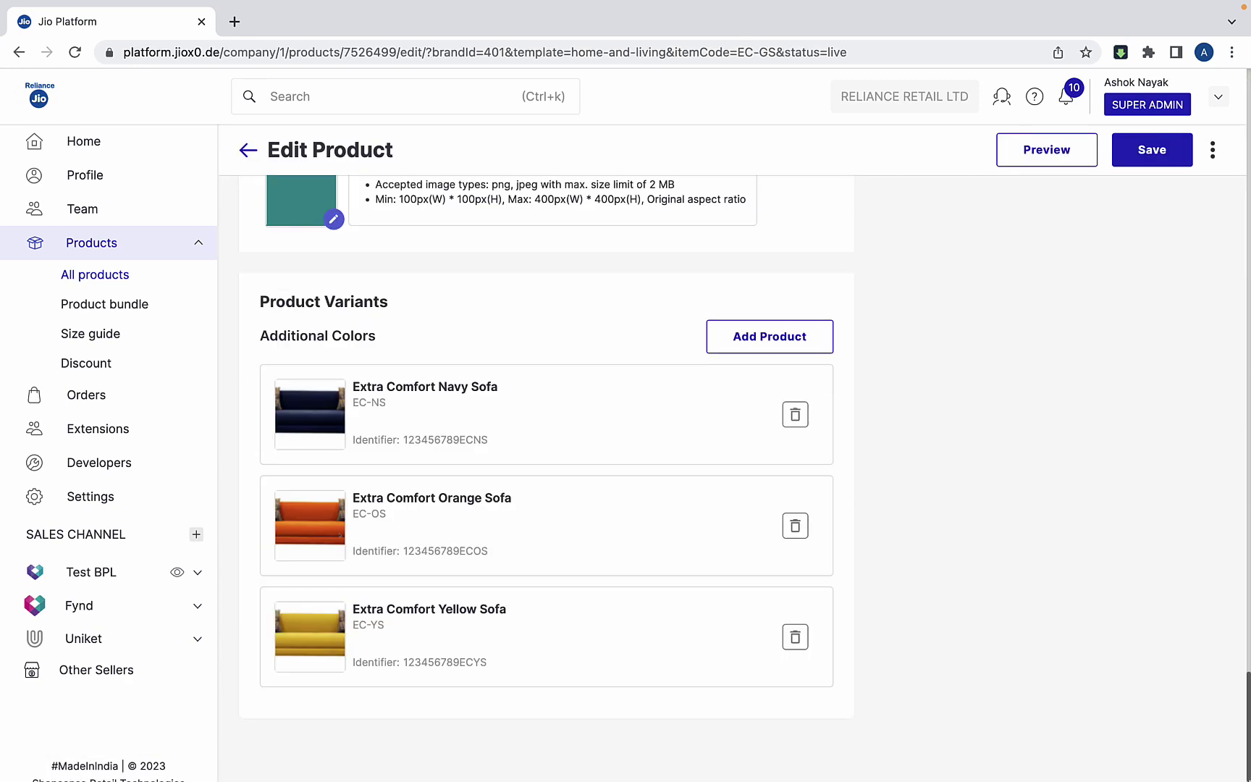
click(250, 150)
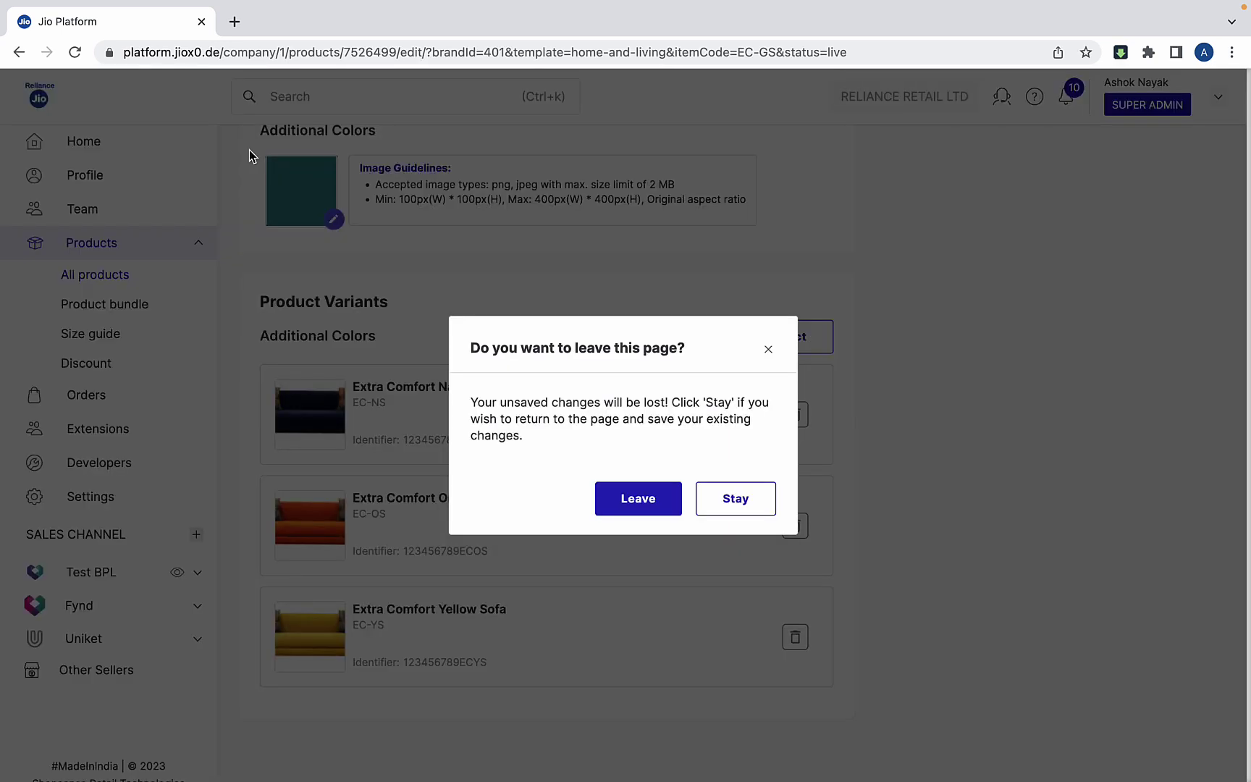
click(617, 504)
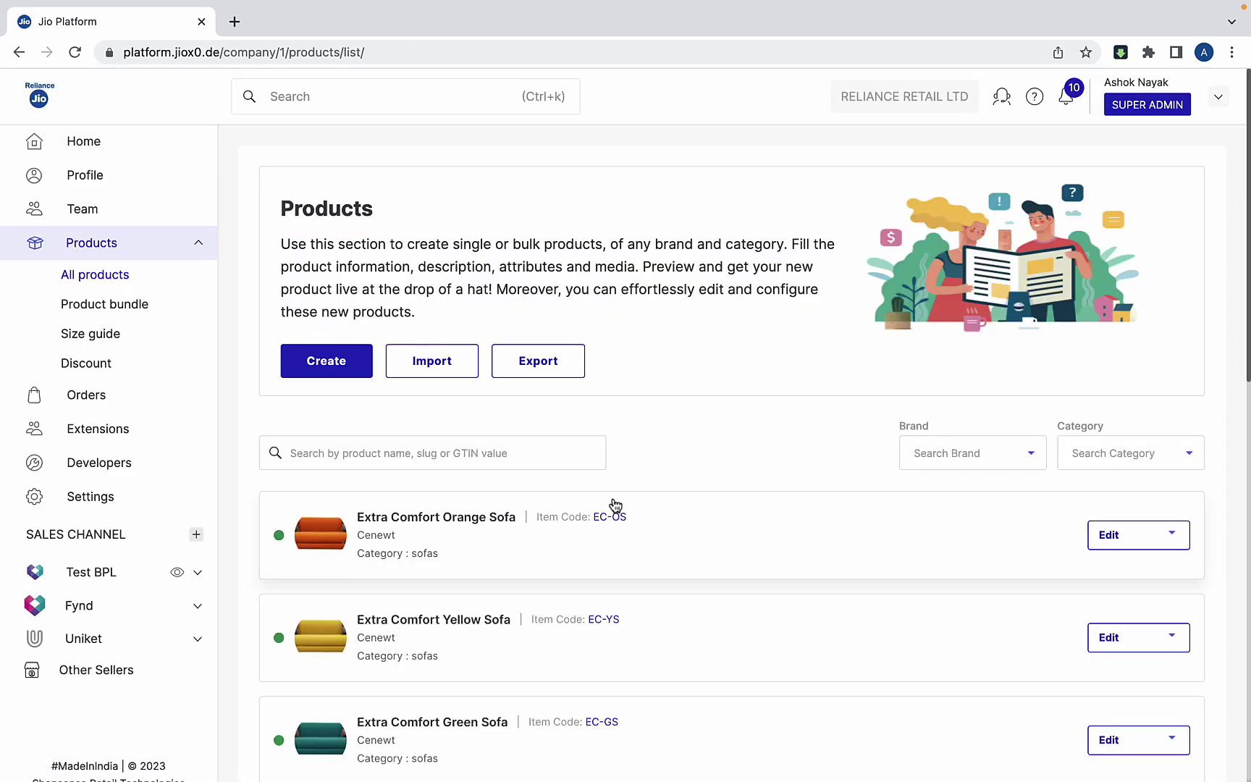
- Add Chandpur Phatak as the orange sofa's selling location with 100 units in stock
click(1108, 534)
click(1121, 598)
click(1072, 429)
click(335, 231)
text(chan)
click(329, 280)
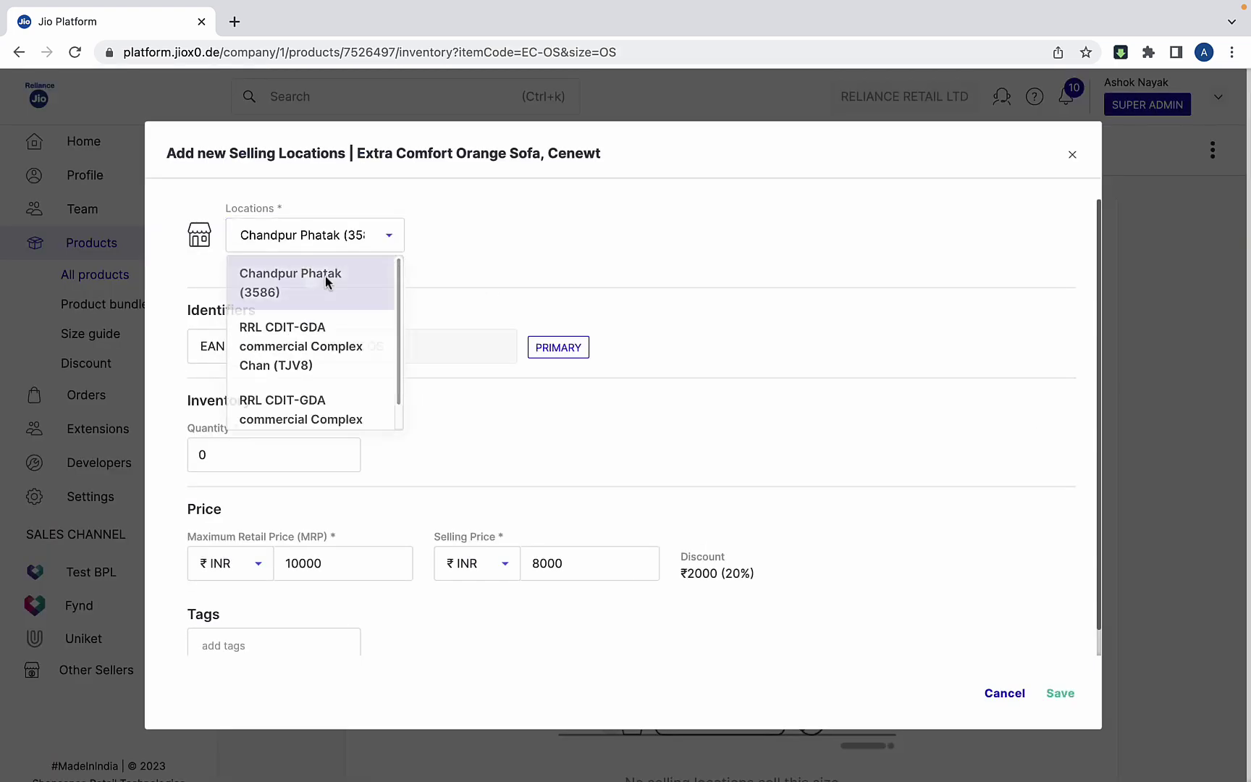
click(297, 455)
text(100)
click(1058, 696)
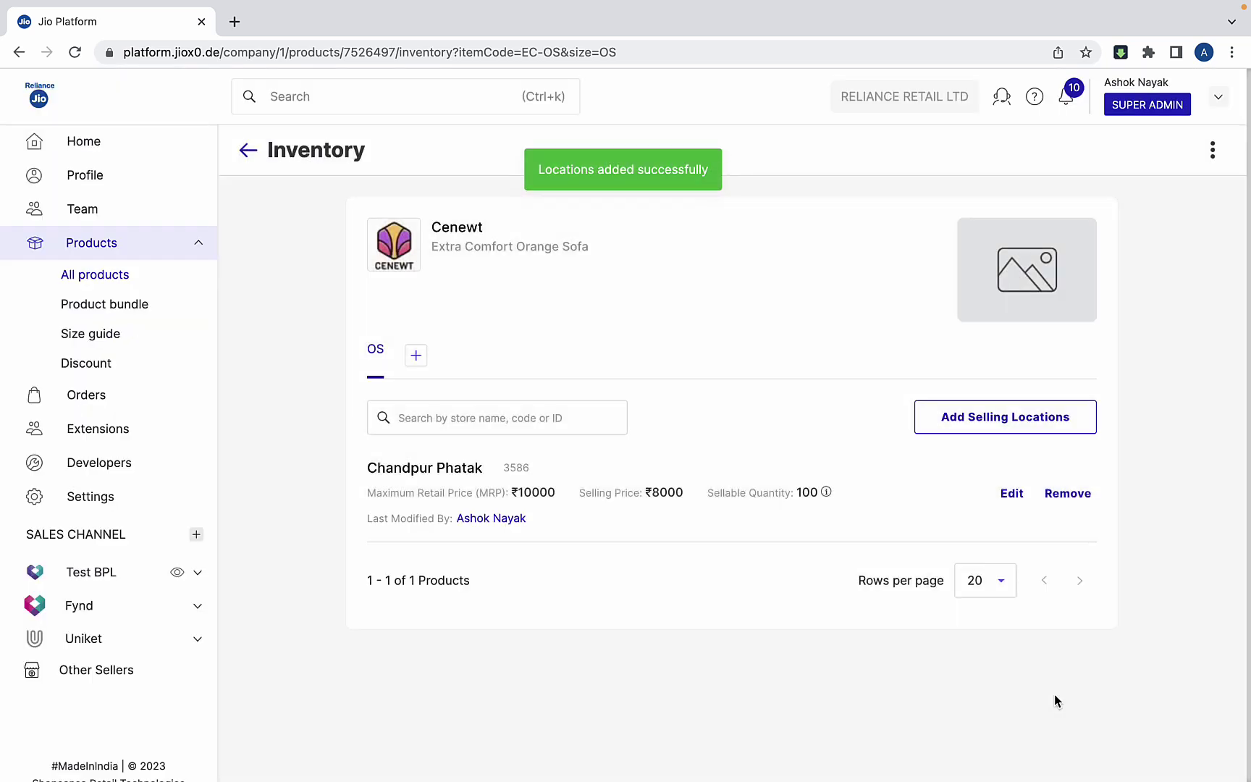
click(247, 150)
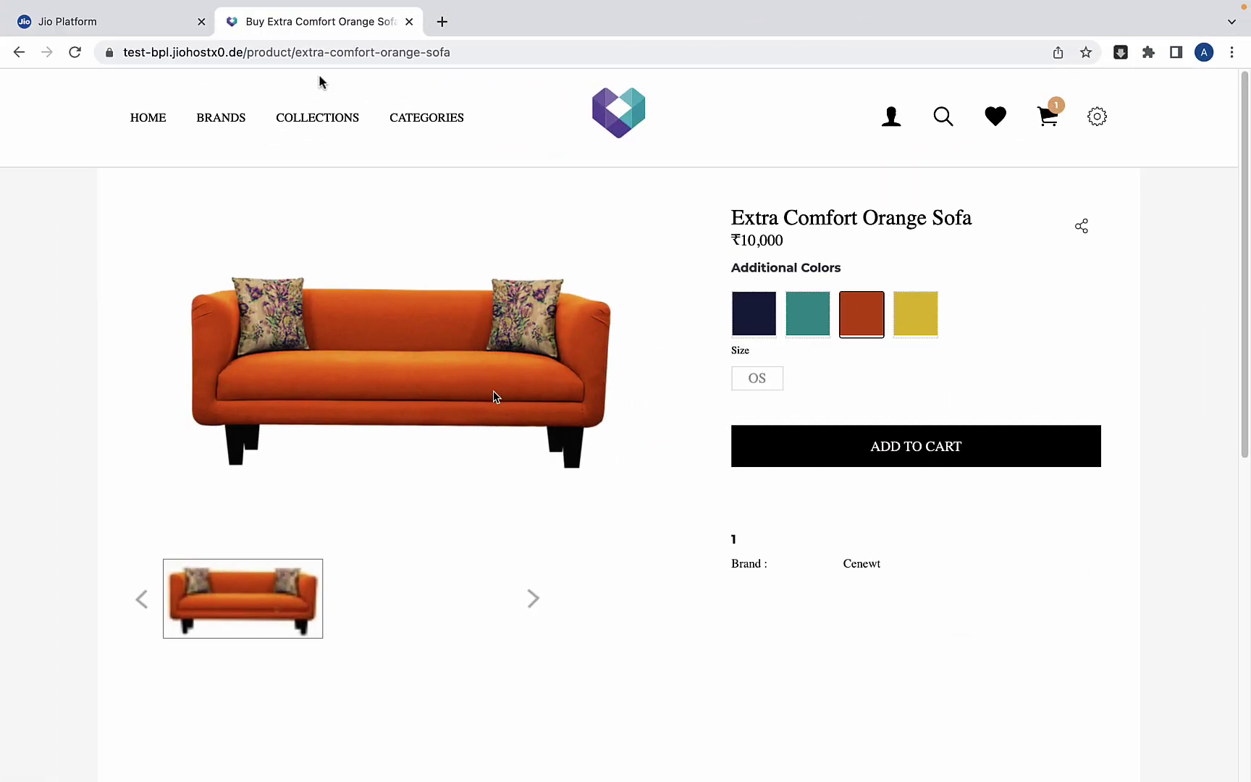
- Choose the green swatch under the orange sofa's Additional Colors on the storefront
click(762, 319)
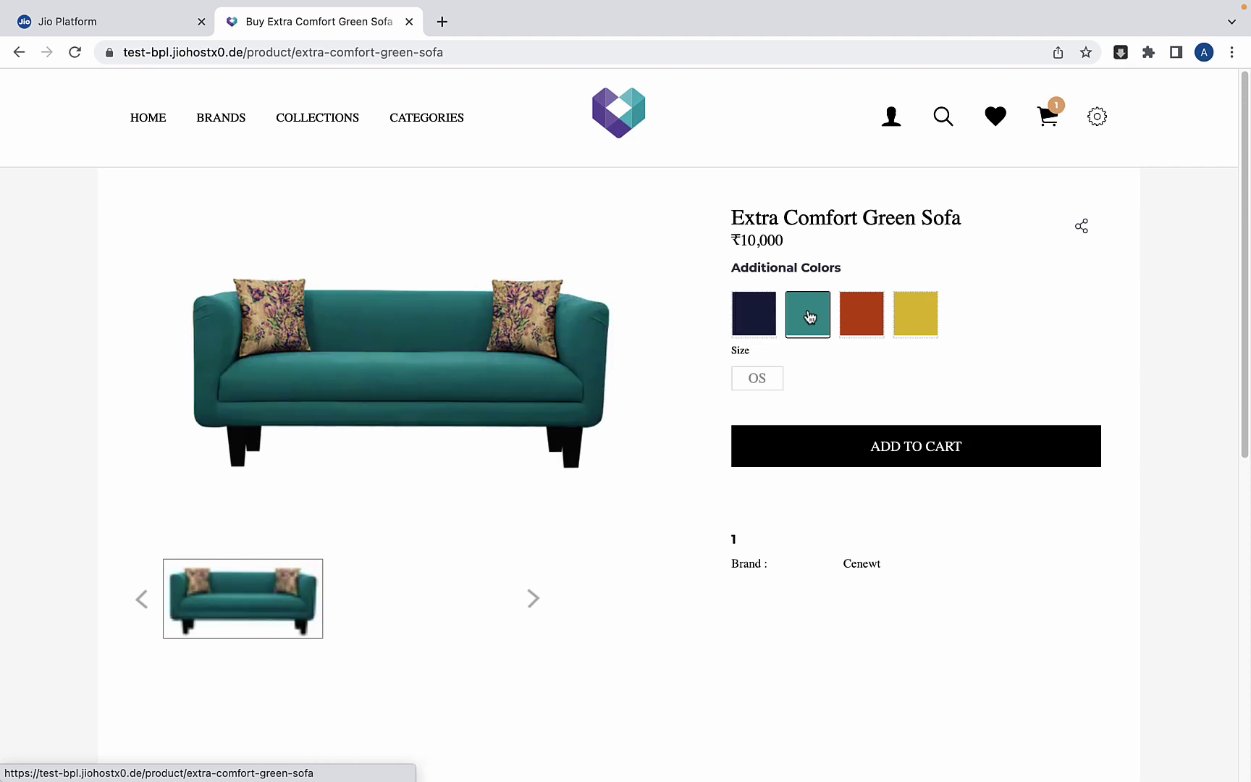